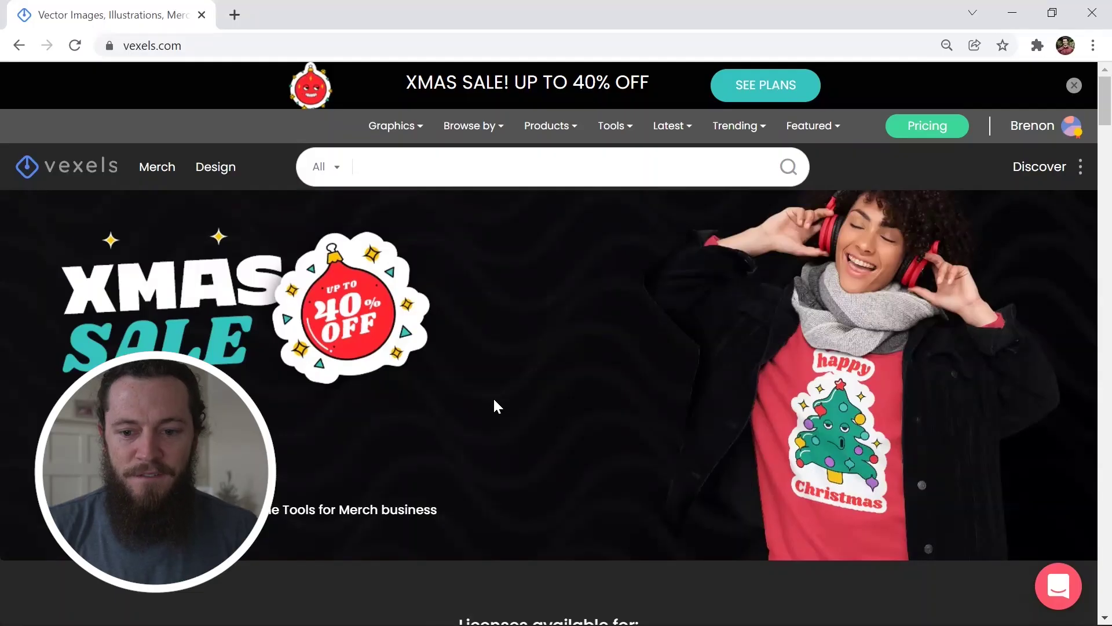
# Scroll to the Scalable T-Shirt PSDs banner and open Browse PSD T-Shirts Designs in a new tab
pyautogui.scroll(-5, 494, 404)
pyautogui.scroll(-6, 493, 400)
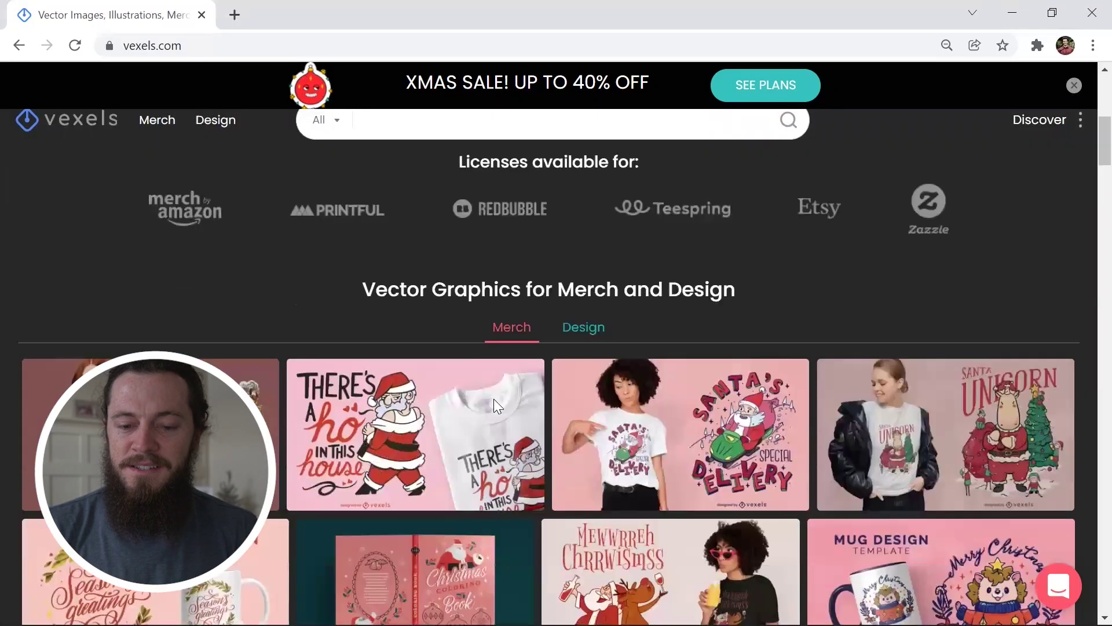
pyautogui.scroll(-10, 568, 399)
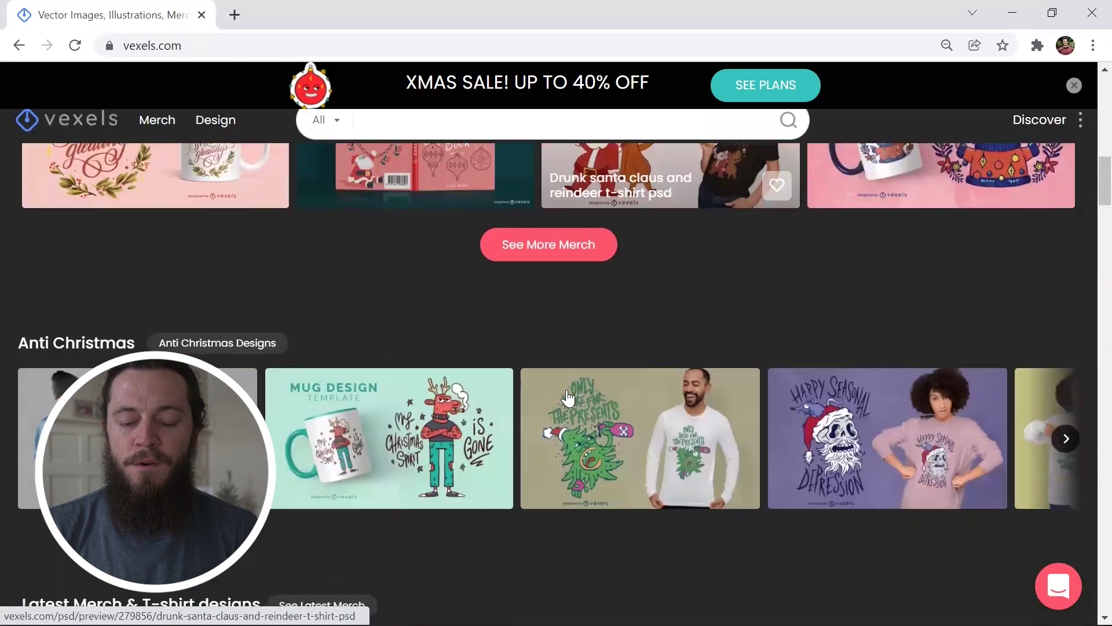
pyautogui.scroll(-4, 569, 404)
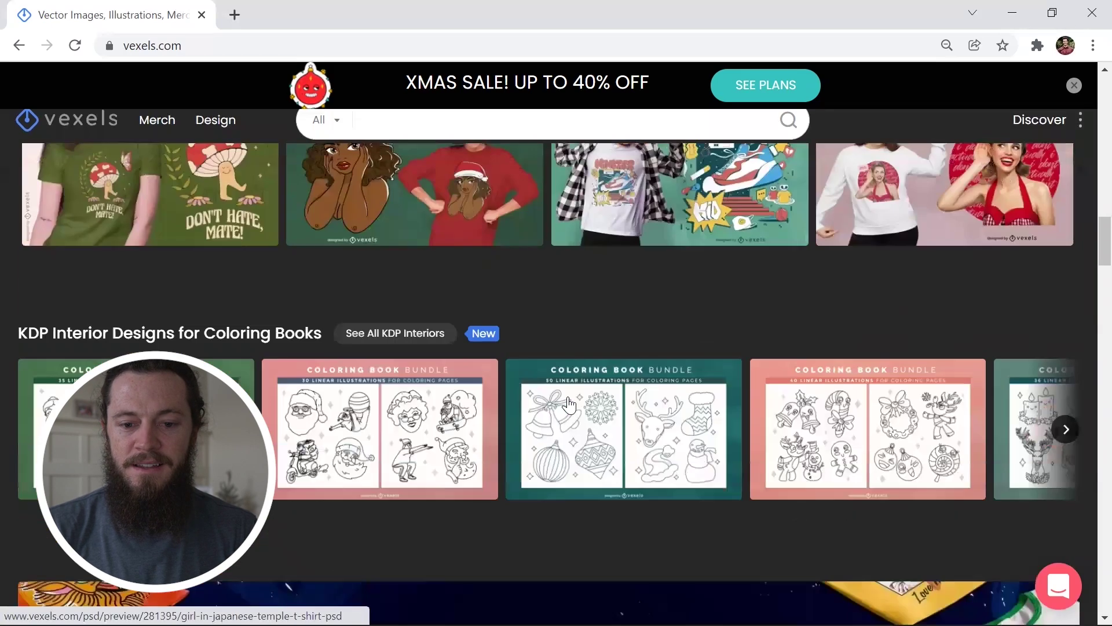
pyautogui.scroll(-4, 569, 404)
pyautogui.scroll(-2, 569, 404)
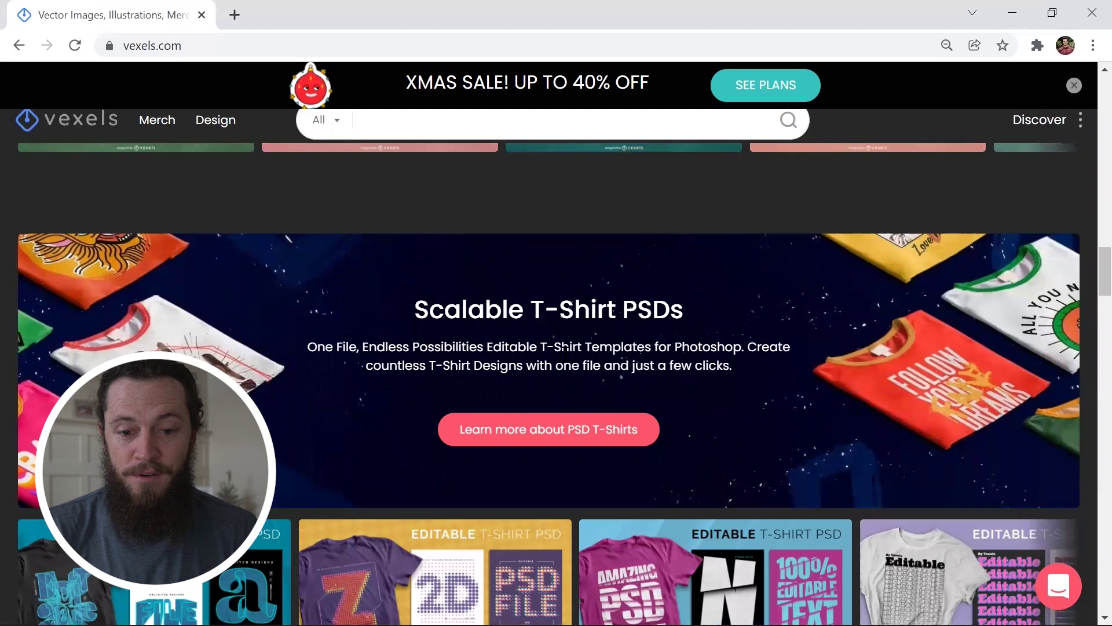
pyautogui.scroll(-2, 585, 361)
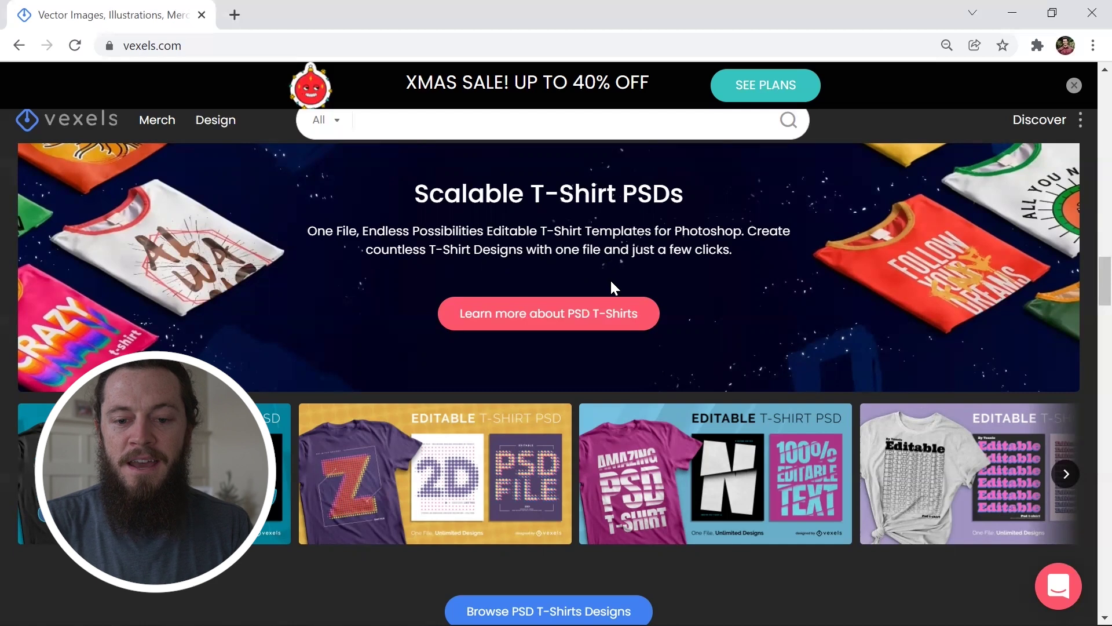
pyautogui.scroll(-3, 612, 288)
pyautogui.click(536, 494)
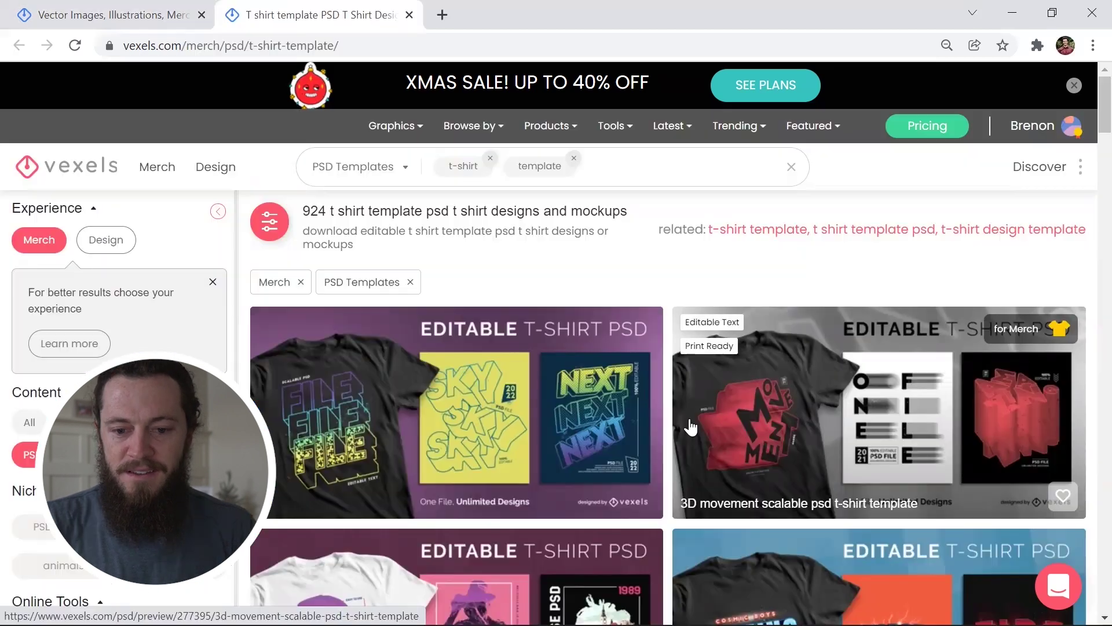
# Scroll through the t-shirt template results and go to the next results page
pyautogui.scroll(-6, 702, 431)
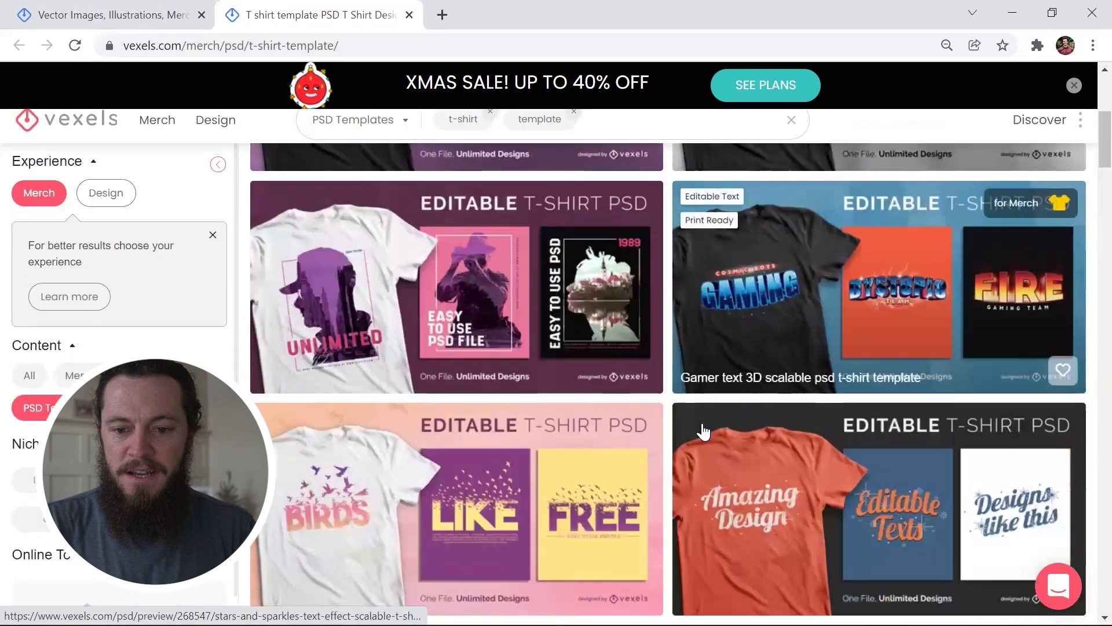
pyautogui.scroll(-10, 703, 431)
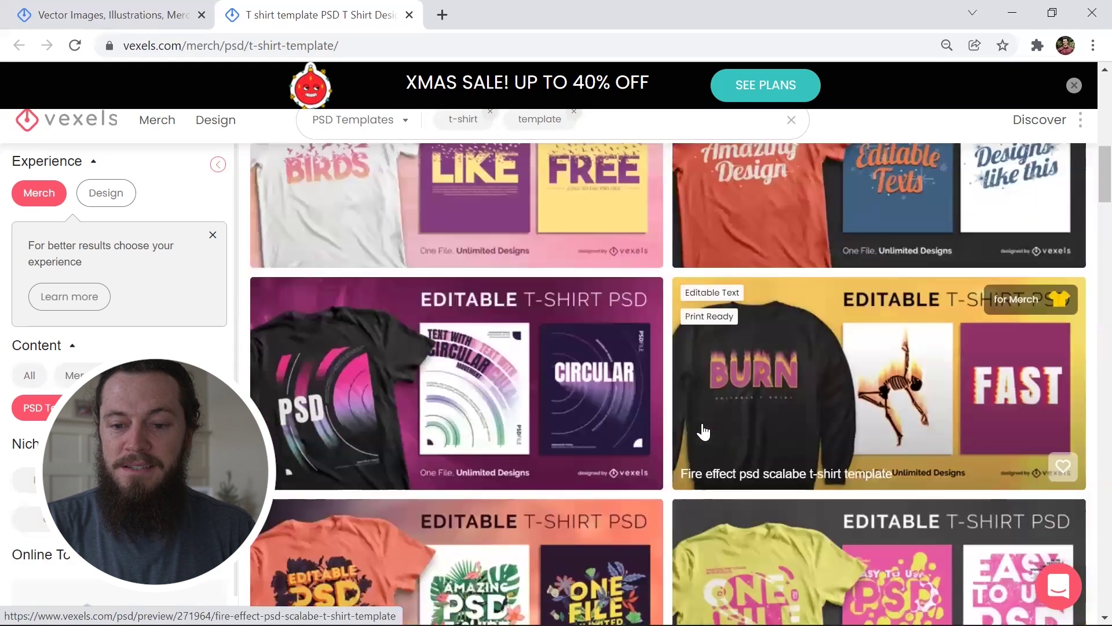
pyautogui.scroll(-8, 703, 432)
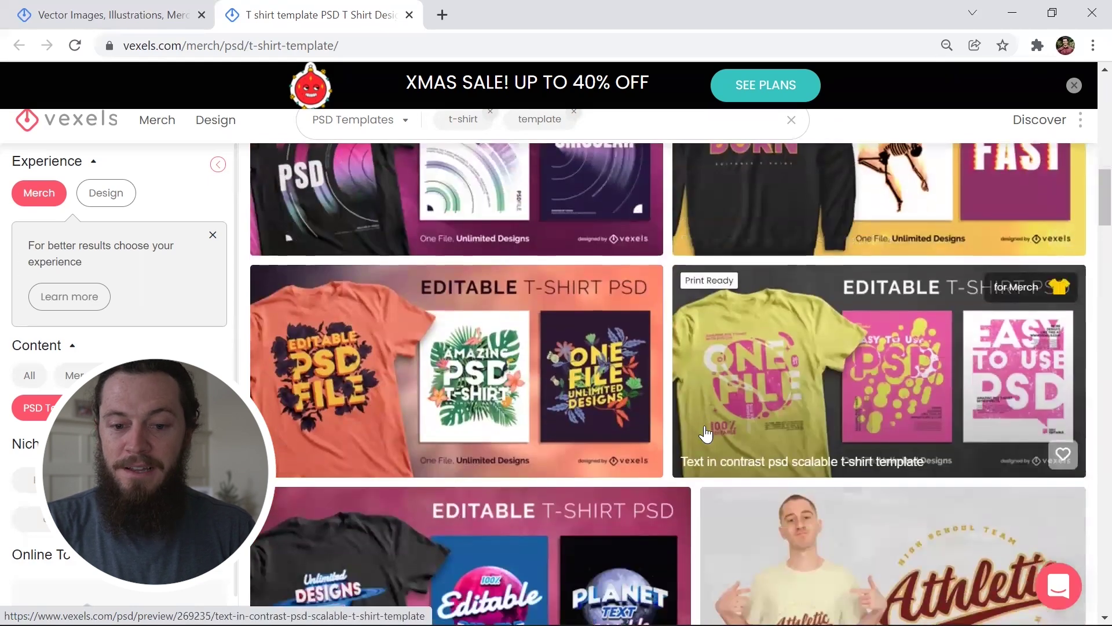
pyautogui.scroll(-3, 706, 433)
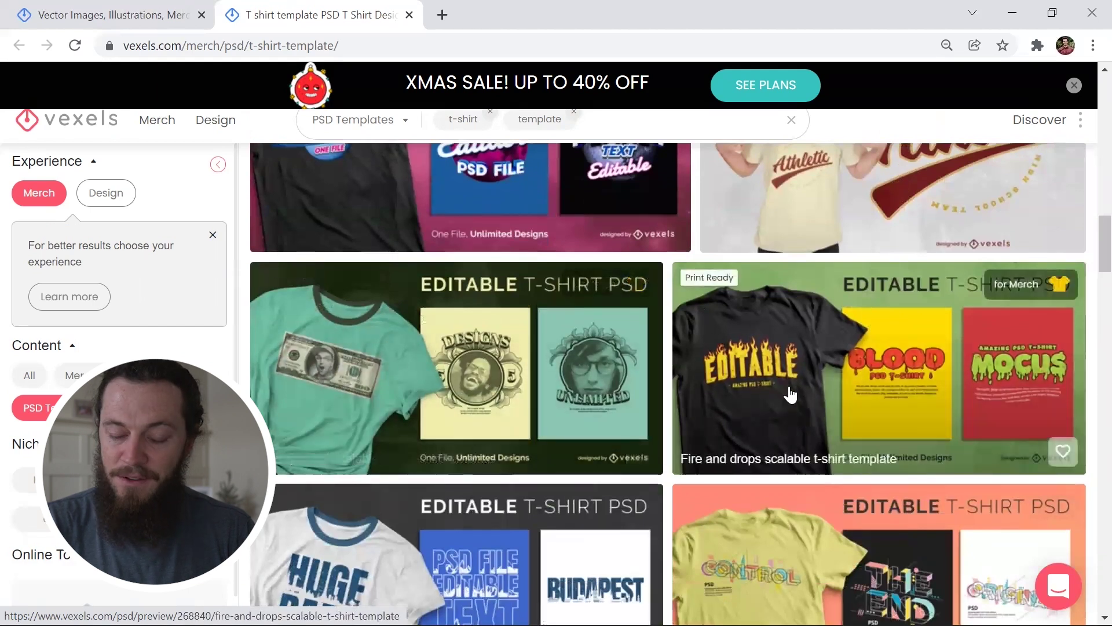
pyautogui.scroll(-2, 788, 394)
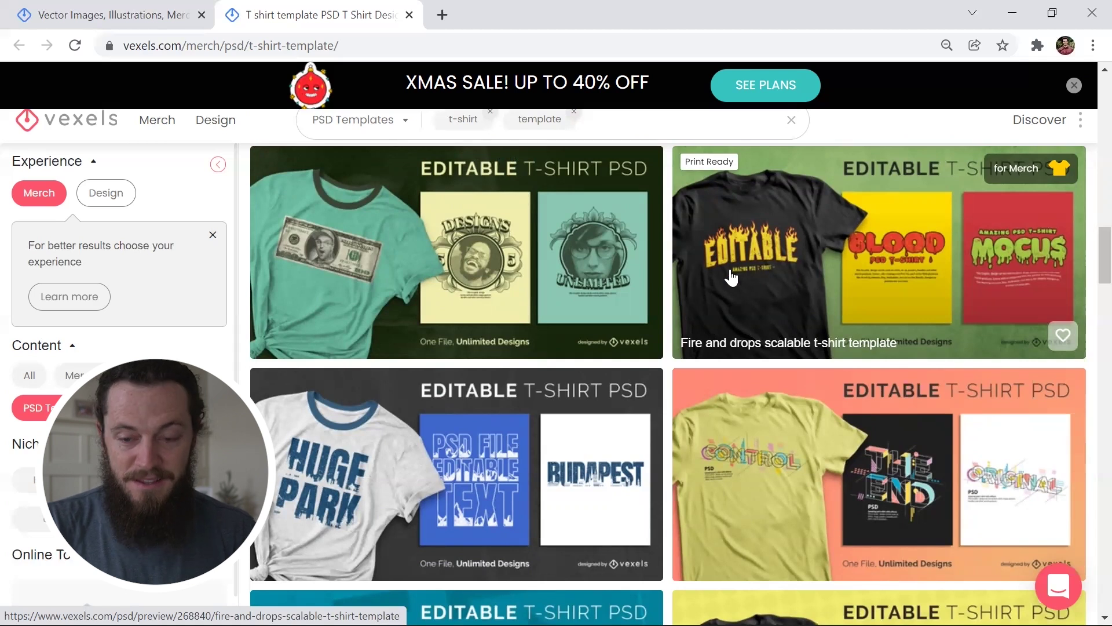
pyautogui.scroll(-8, 814, 383)
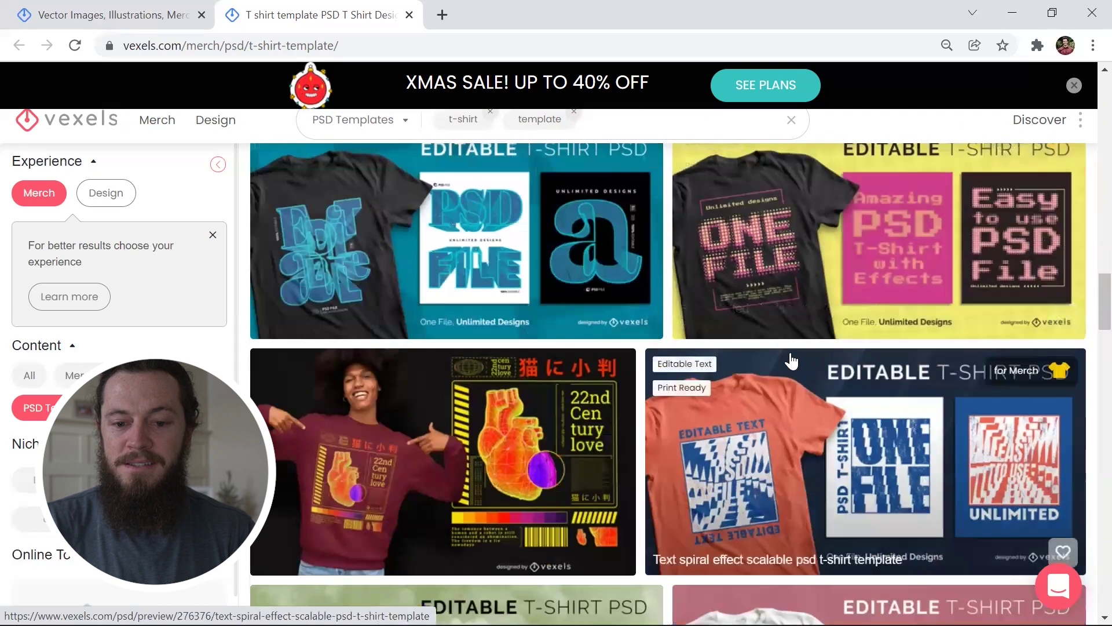
pyautogui.scroll(-15, 789, 369)
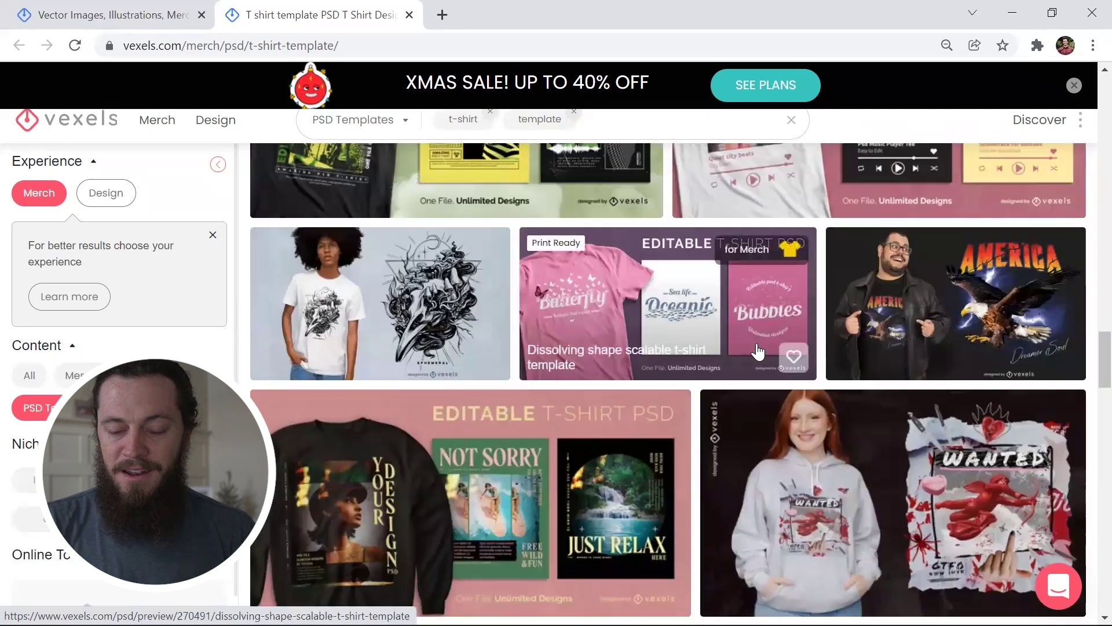
pyautogui.scroll(-10, 759, 351)
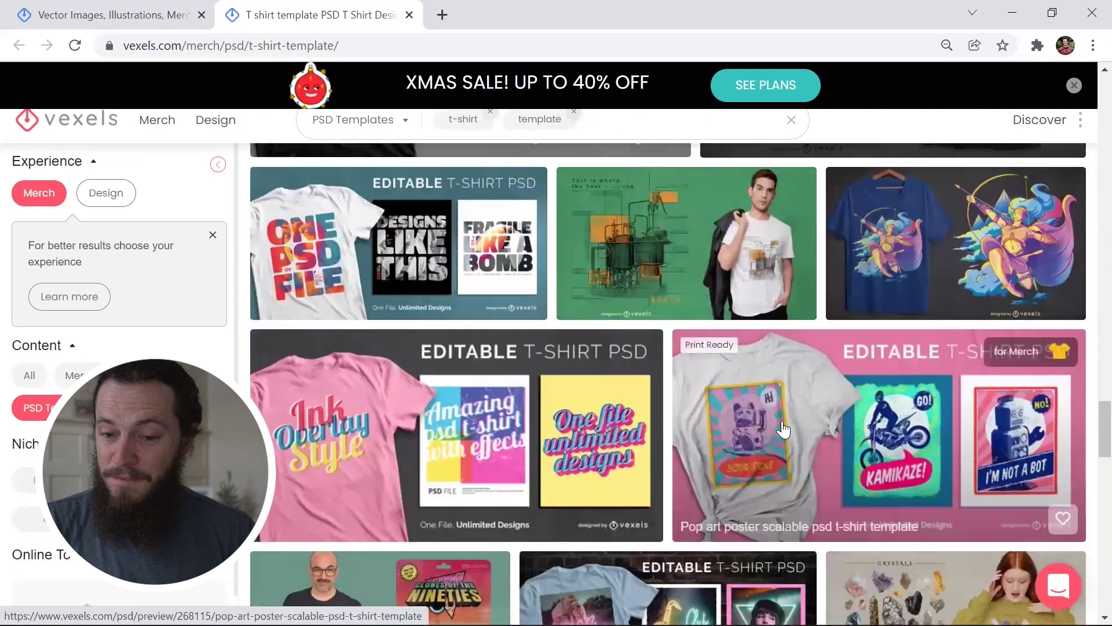
pyautogui.scroll(-2, 776, 353)
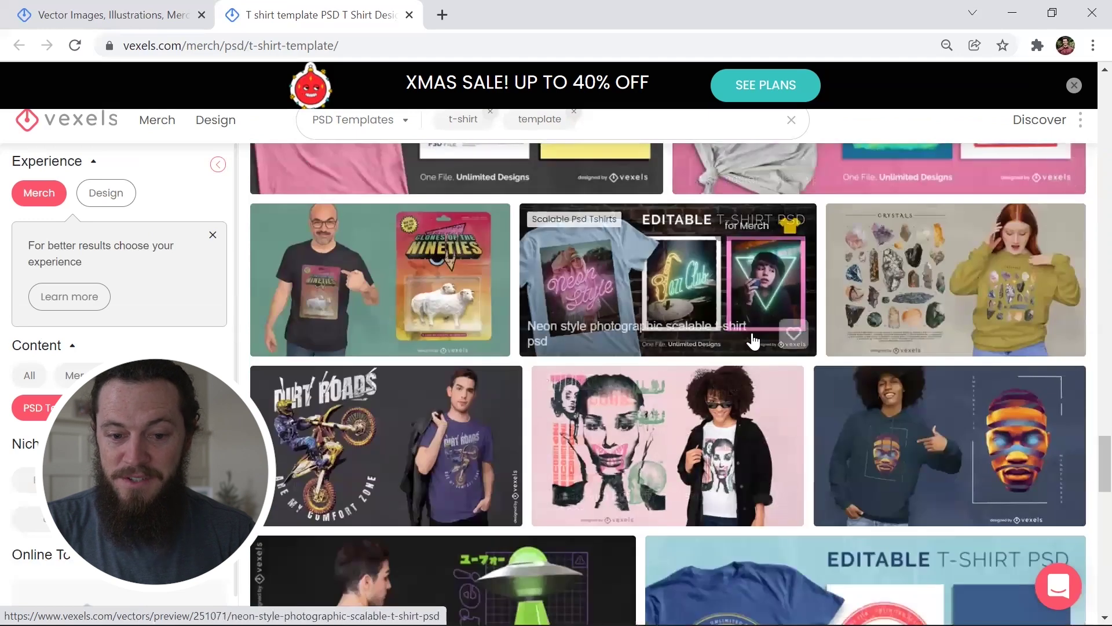
pyautogui.scroll(-5, 753, 348)
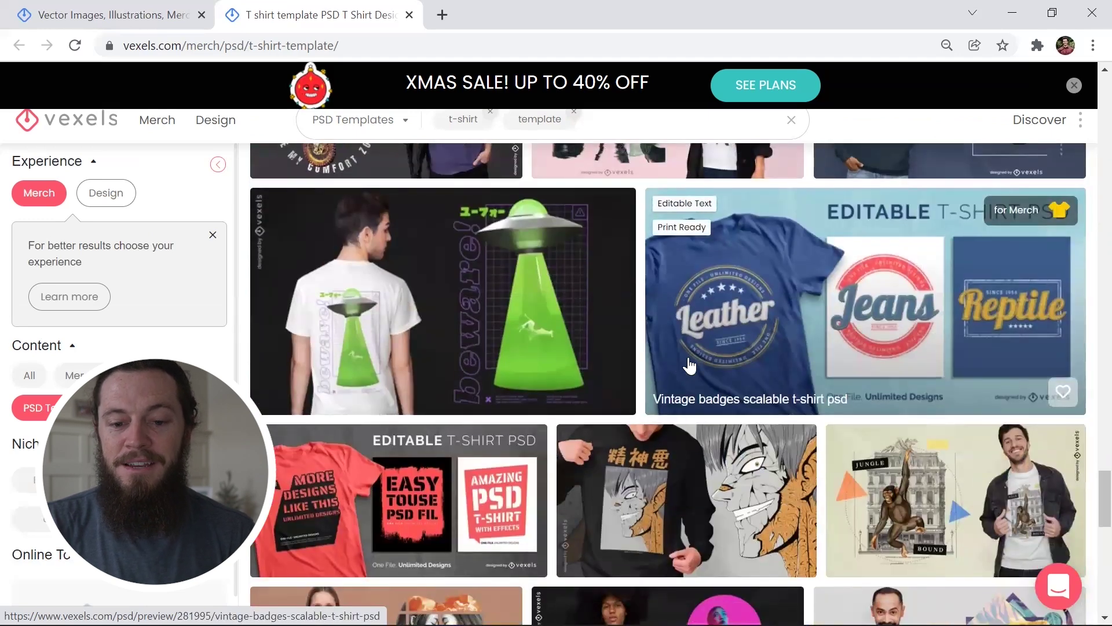
pyautogui.scroll(-10, 728, 369)
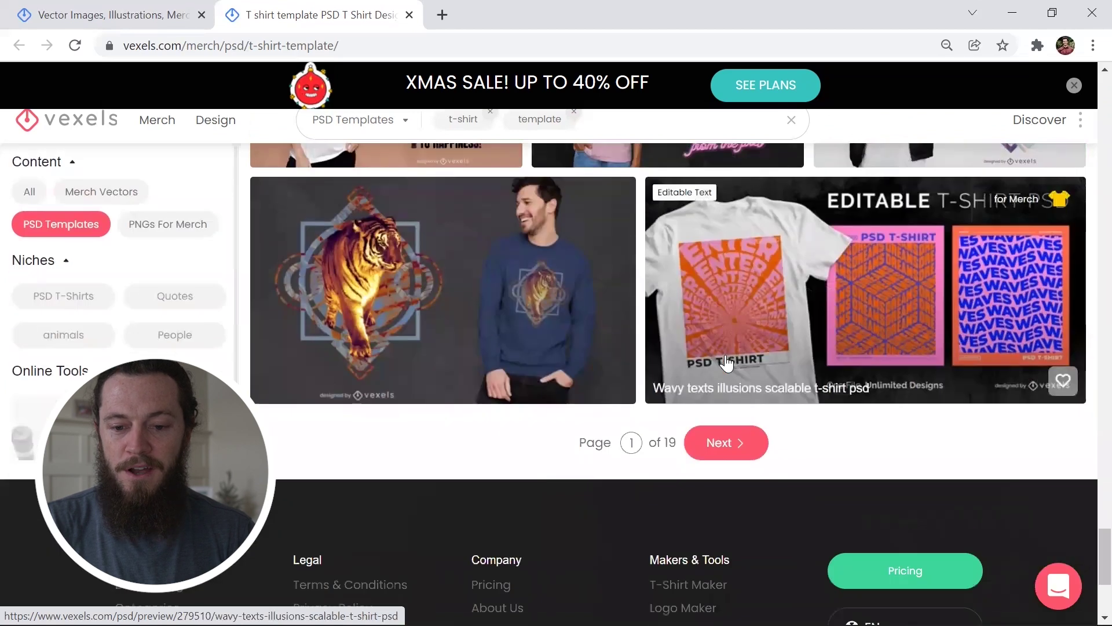
pyautogui.click(726, 443)
# Scroll down page 3 to the Vintage sunset t-shirt design PSD card
pyautogui.scroll(-10, 807, 355)
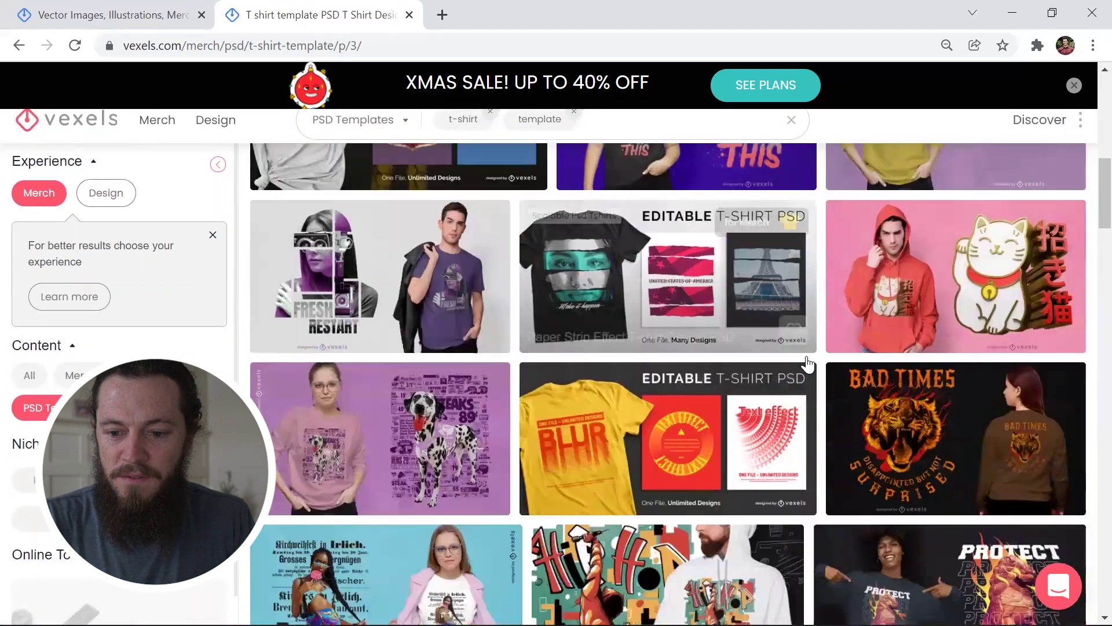
pyautogui.scroll(-14, 808, 365)
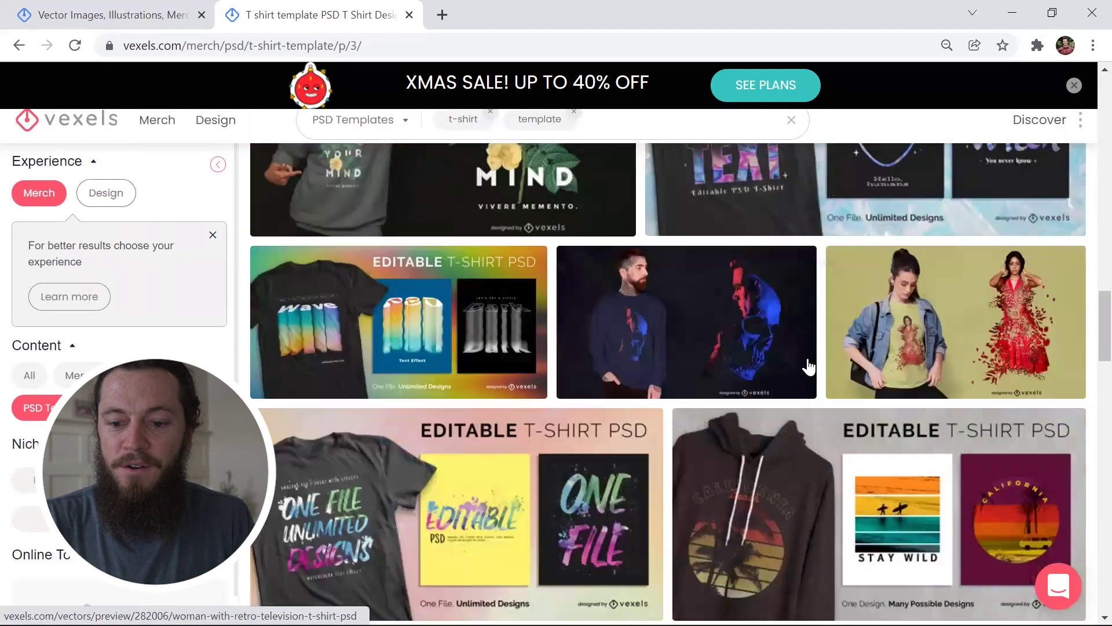
pyautogui.scroll(-4, 808, 366)
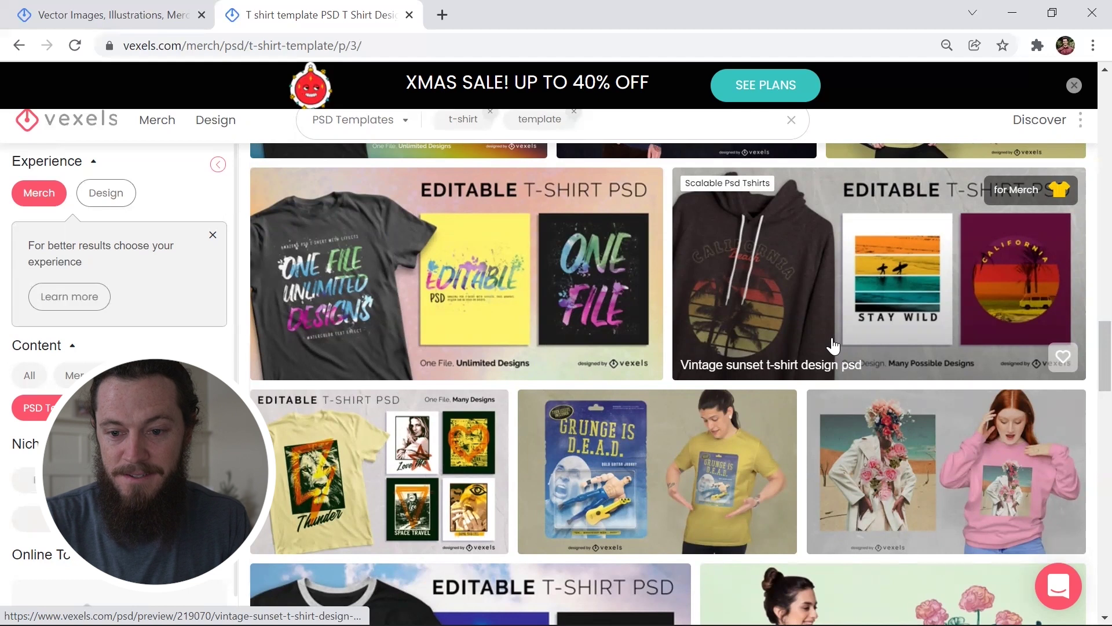
# Download the Vintage sunset design zip from its preview page and open it from Chrome's download bar
pyautogui.click(851, 266)
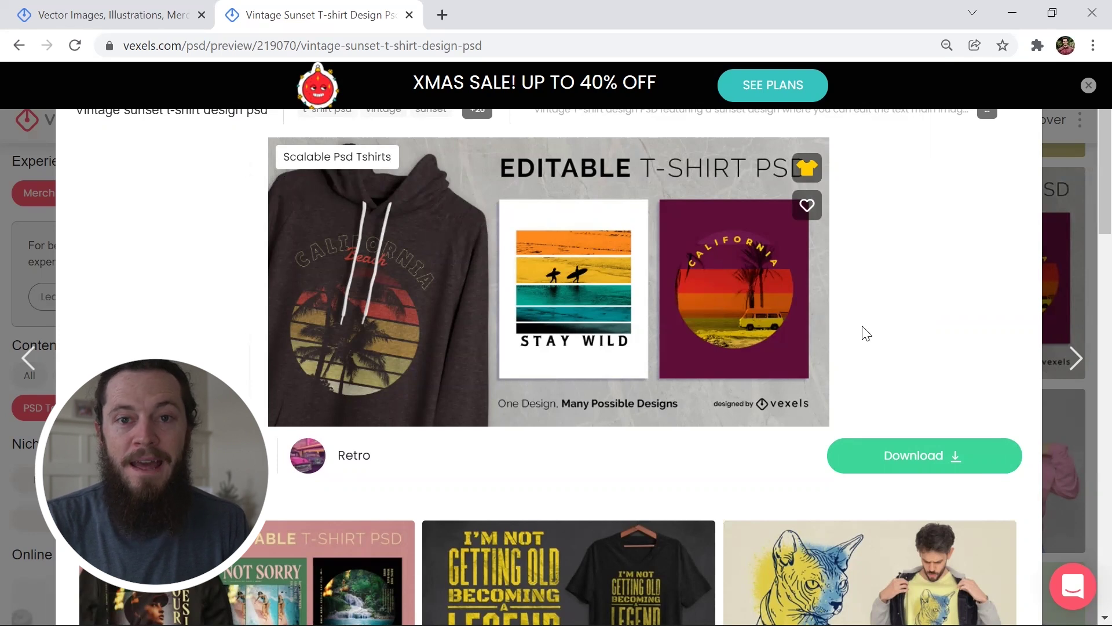
pyautogui.click(915, 456)
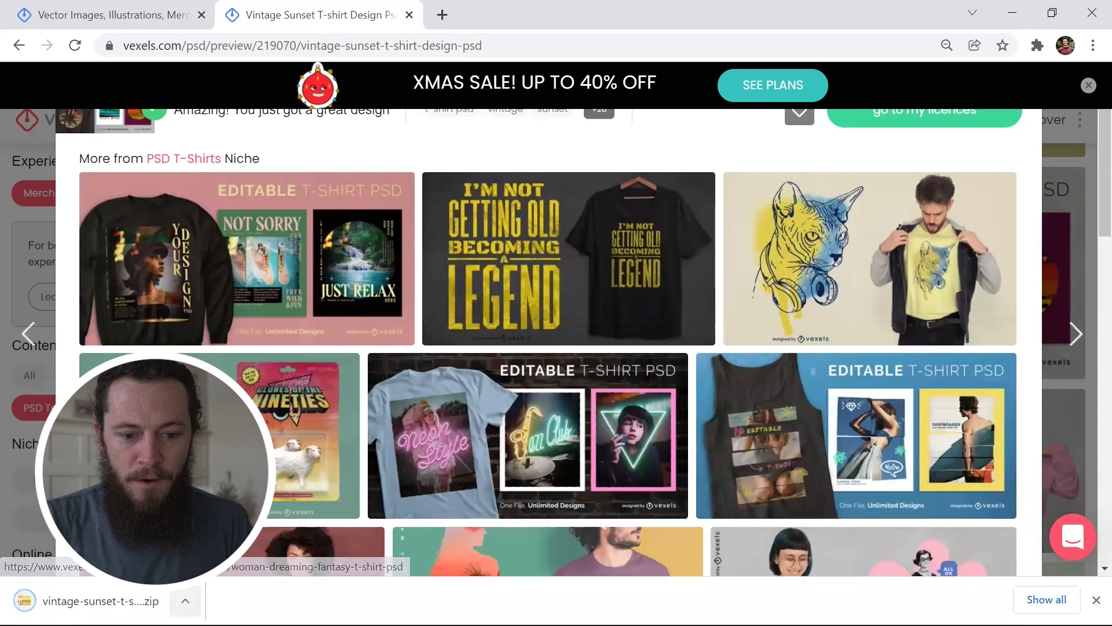
pyautogui.click(185, 601)
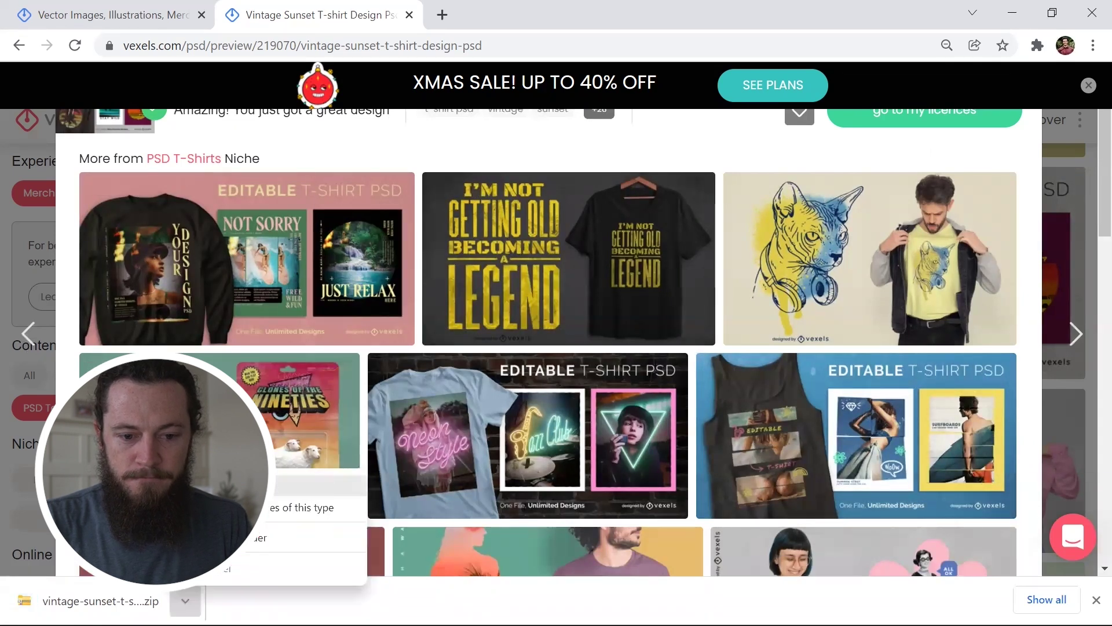
pyautogui.click(302, 485)
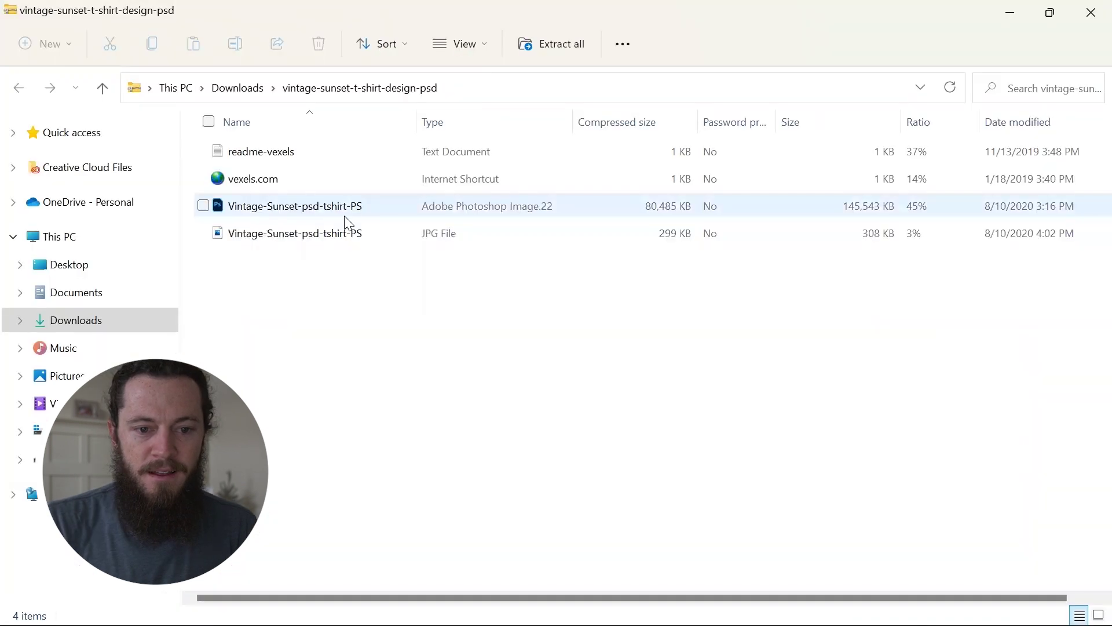
# Select Vintage-Sunset-psd-tshirt-PS.psd in the extracted zip folder to open it in Photoshop
pyautogui.click(276, 210)
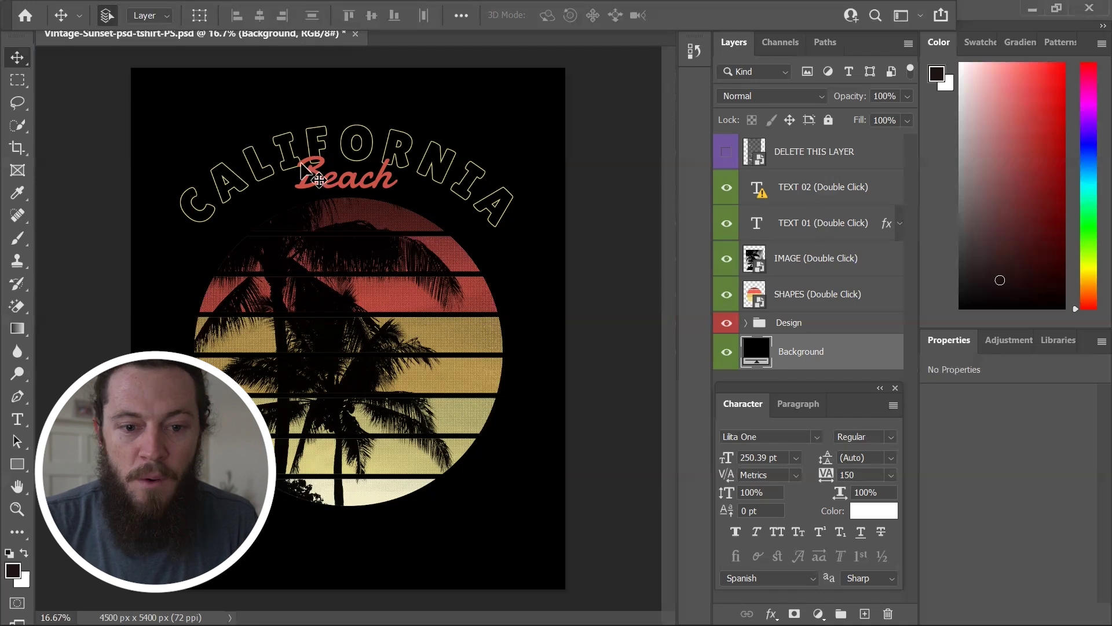
pyautogui.doubleClick(759, 187)
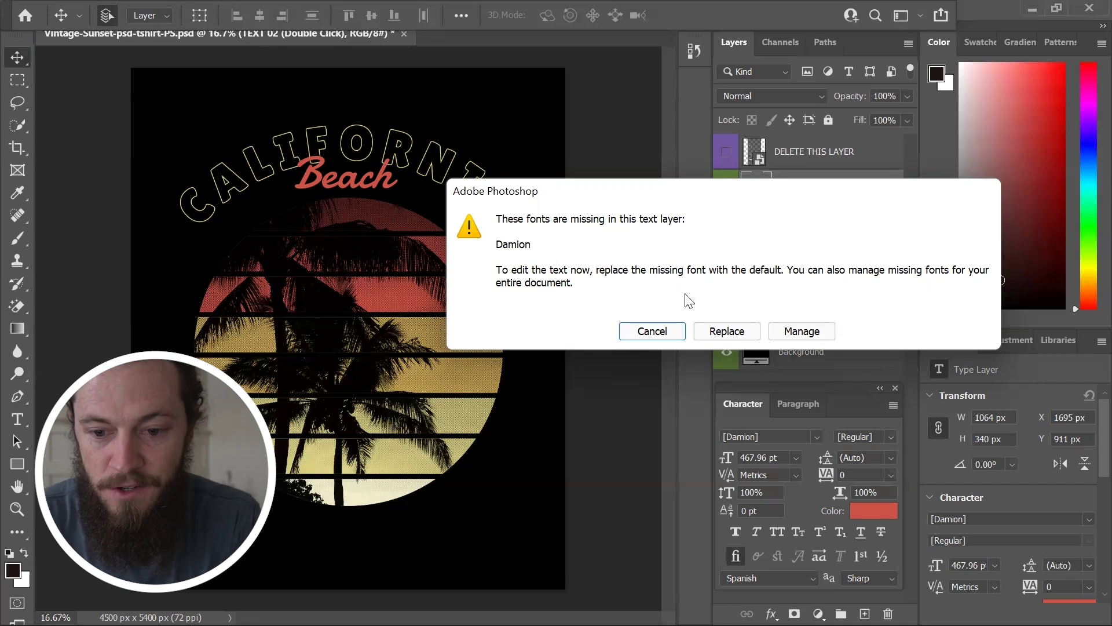
pyautogui.click(653, 331)
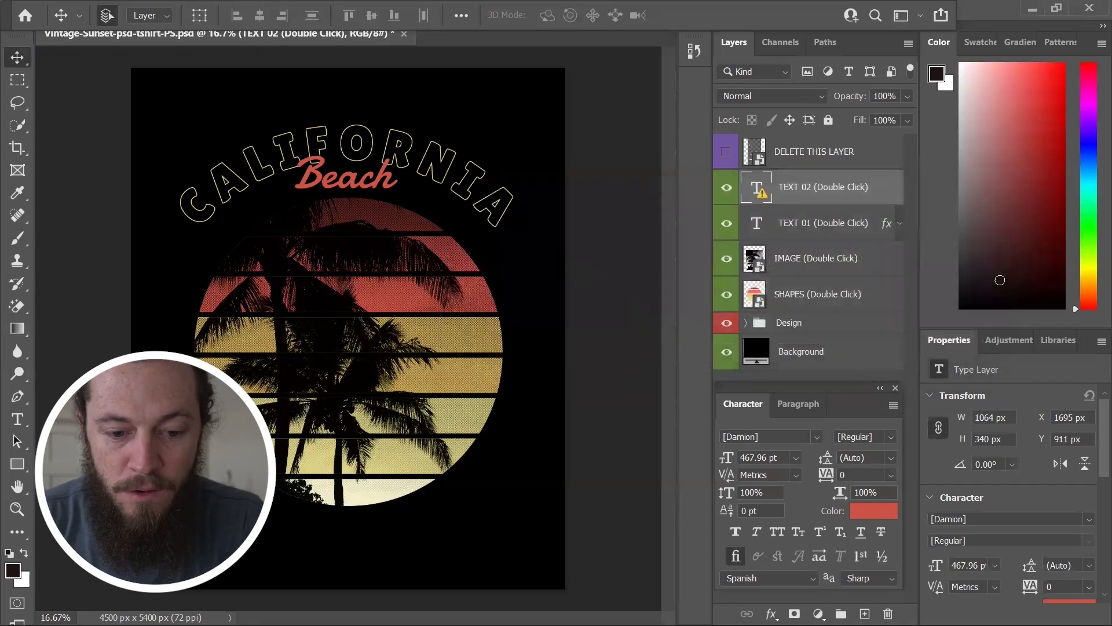
pyautogui.moveTo(538, 614)
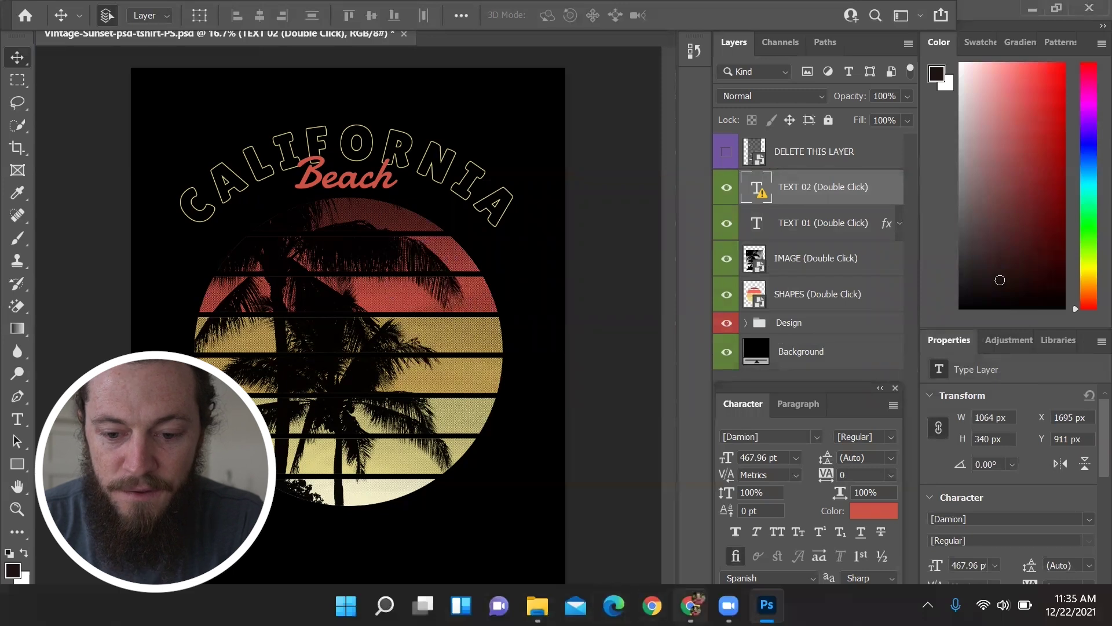
pyautogui.click(689, 604)
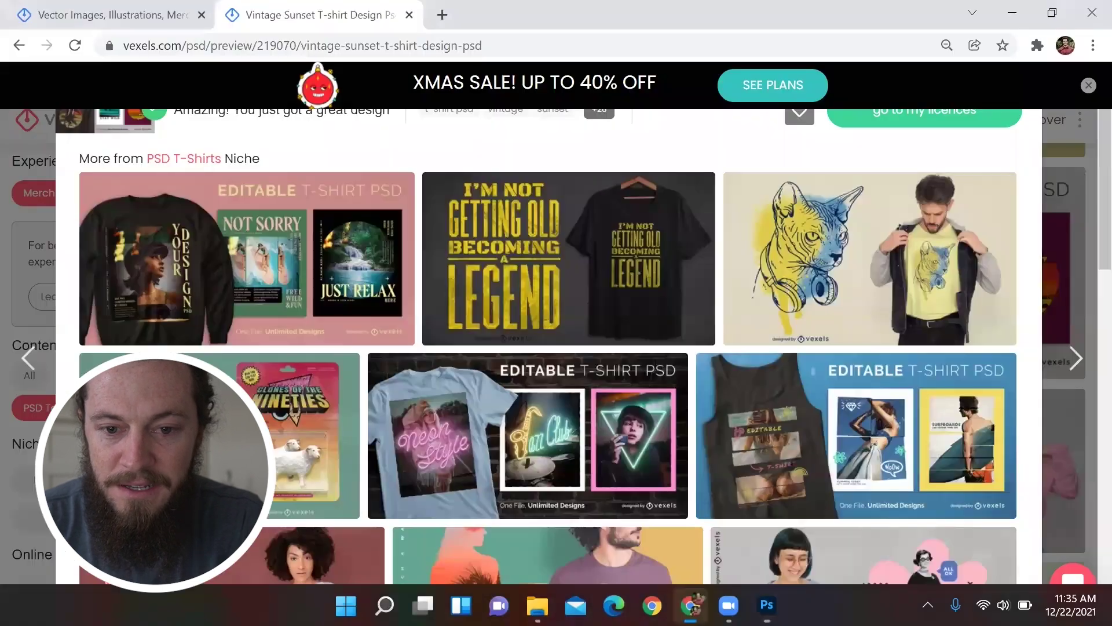
# In a new tab, search Google for 'damion fo' and open the Damion - Google Fonts result
pyautogui.click(442, 10)
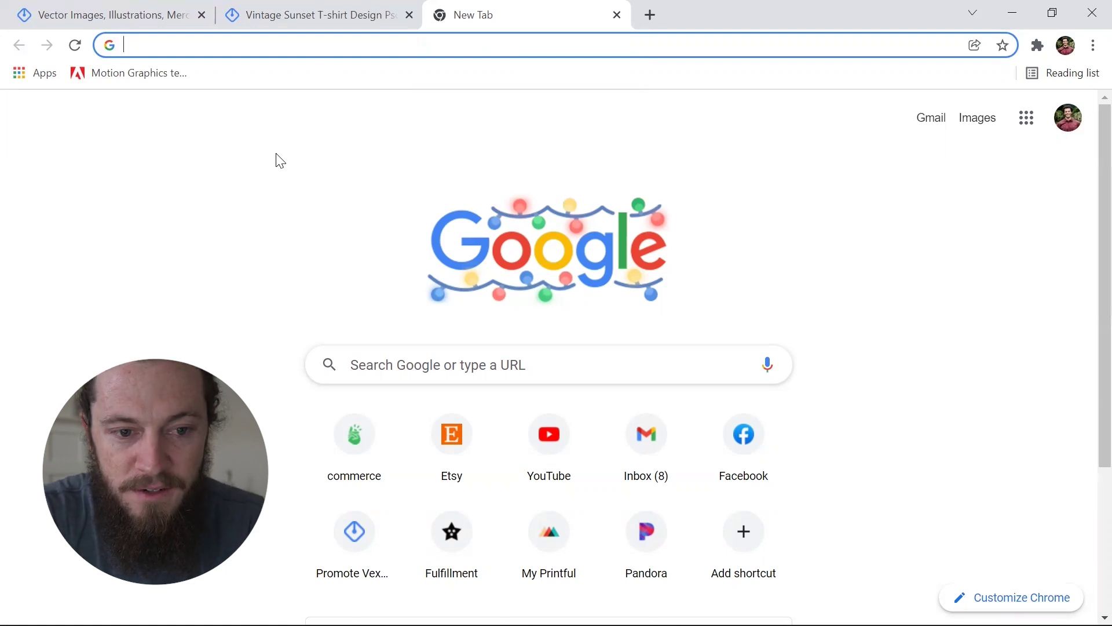
pyautogui.write('damion fo')
pyautogui.press('Return')
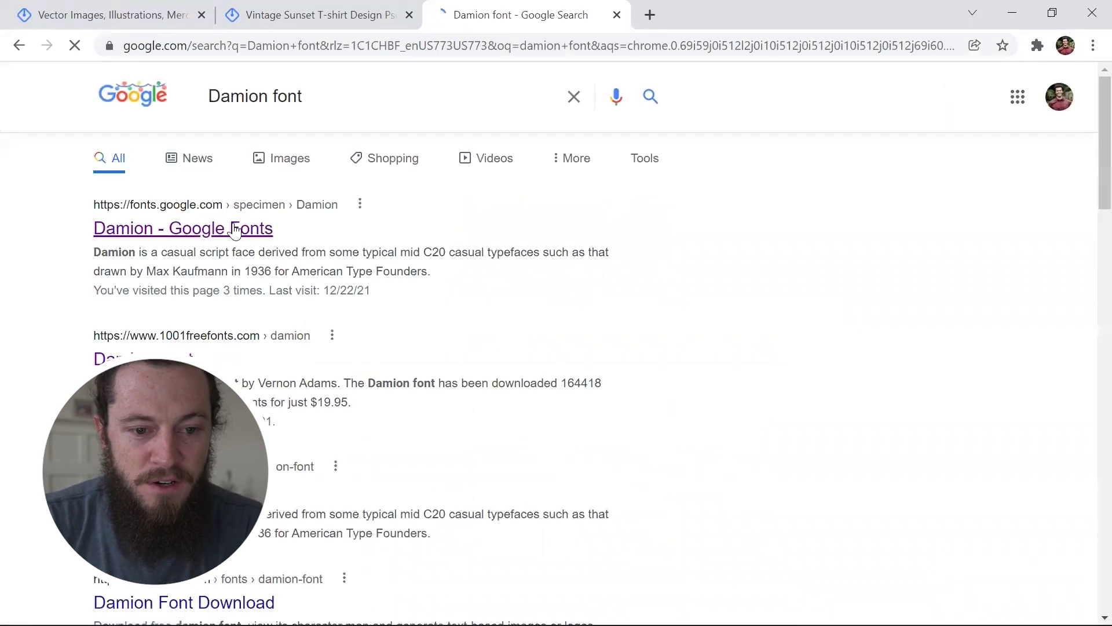
pyautogui.click(189, 236)
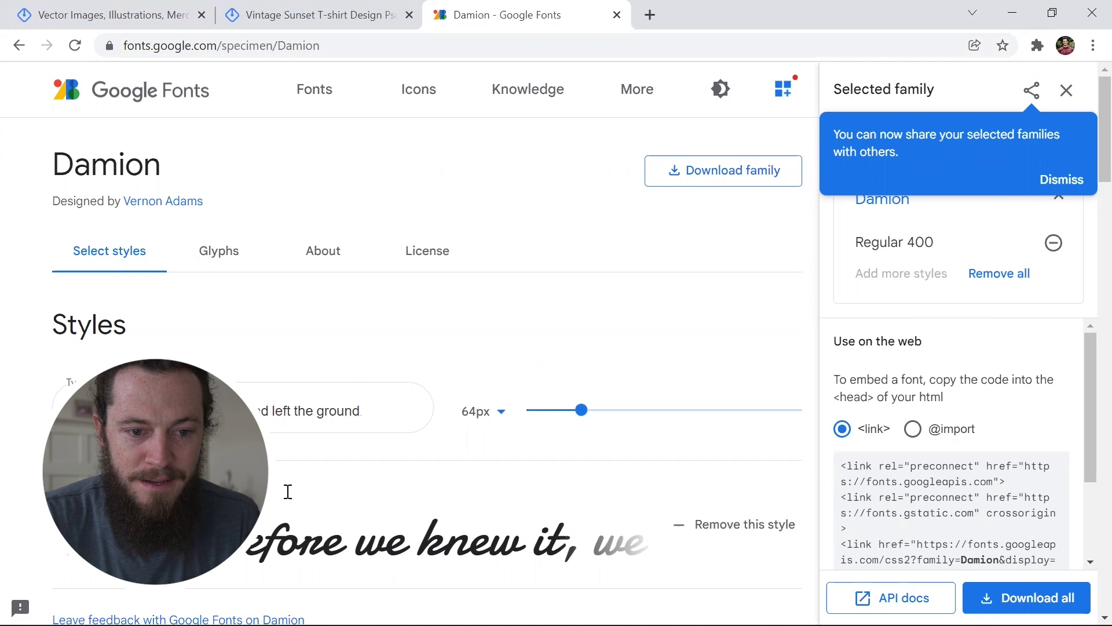
# Download Damion.zip and install Damion-Regular from its font preview
pyautogui.click(720, 181)
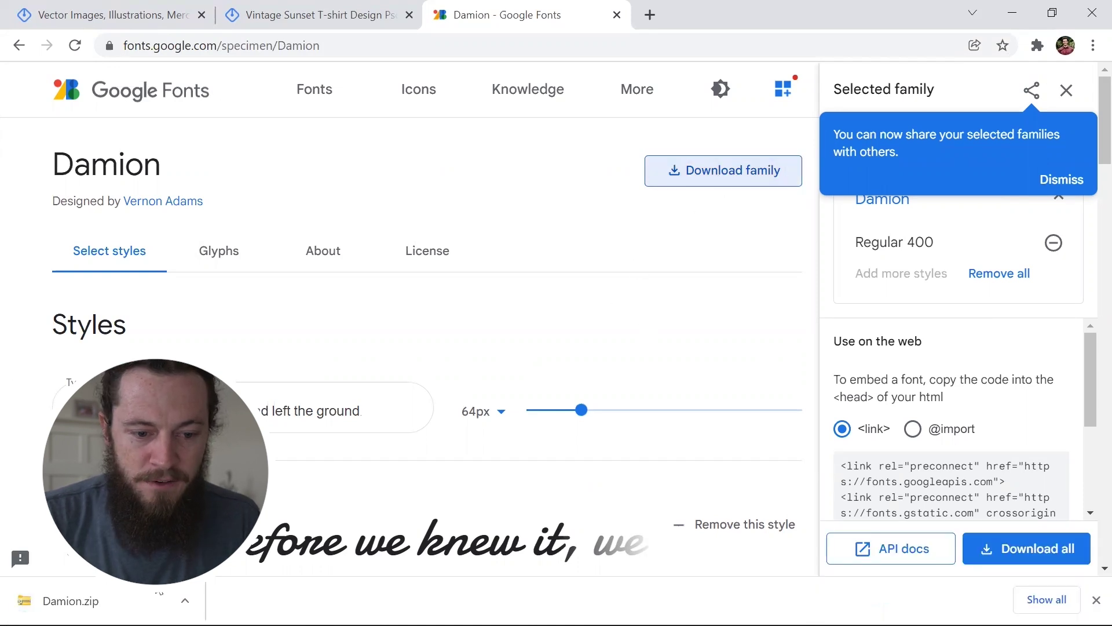
pyautogui.click(185, 600)
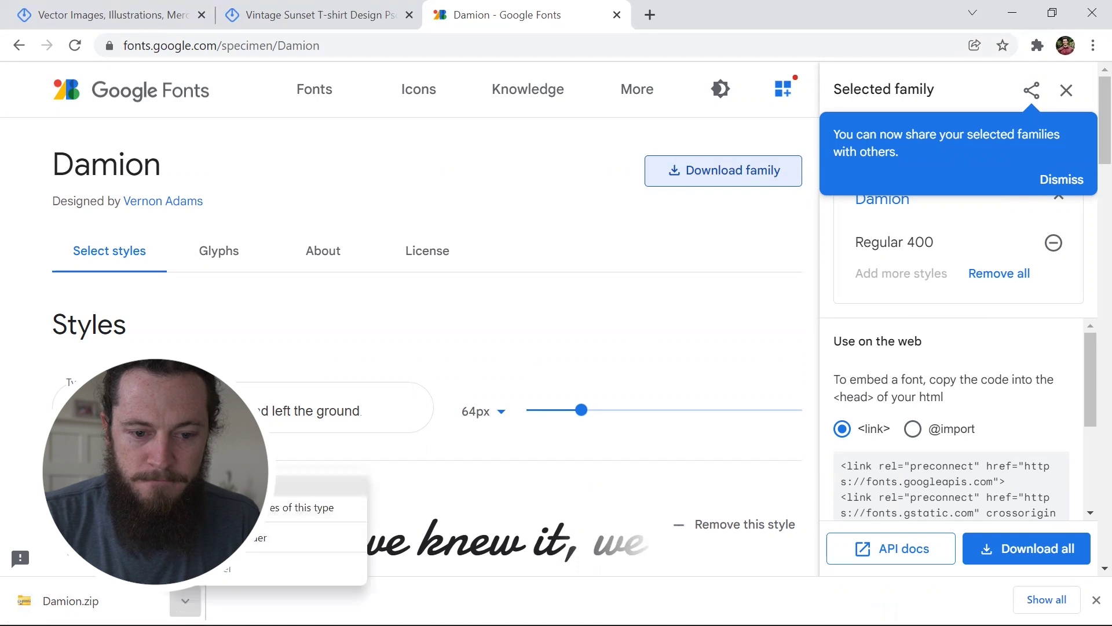
pyautogui.click(255, 484)
pyautogui.doubleClick(605, 298)
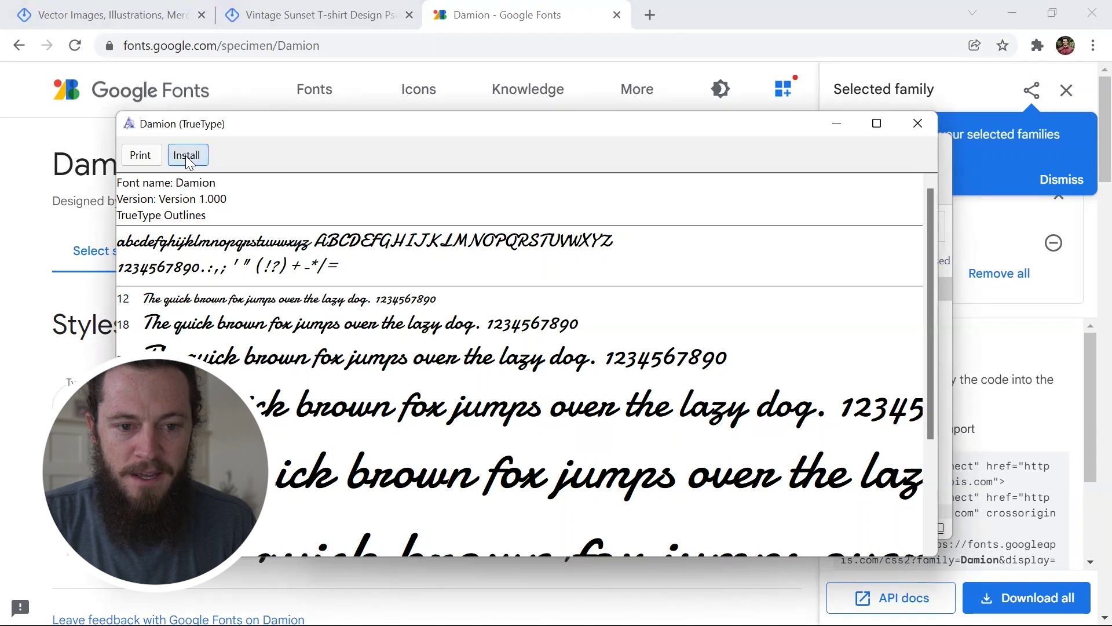
pyautogui.click(188, 157)
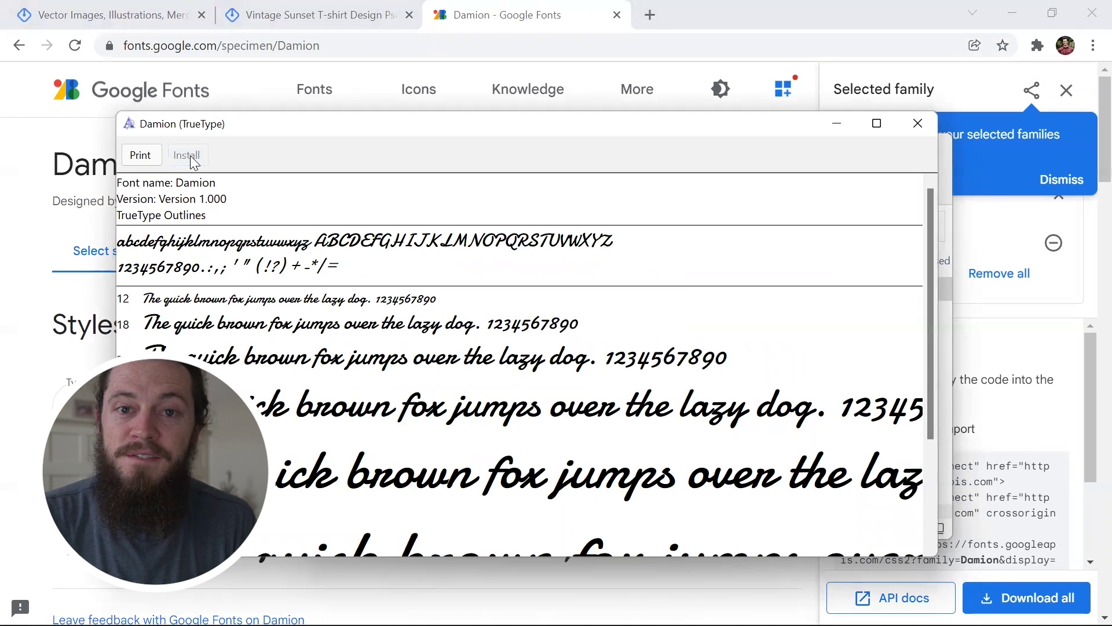
# Close the font preview, the Damion folder and the Google Fonts tab
pyautogui.click(909, 127)
pyautogui.click(925, 145)
pyautogui.click(618, 14)
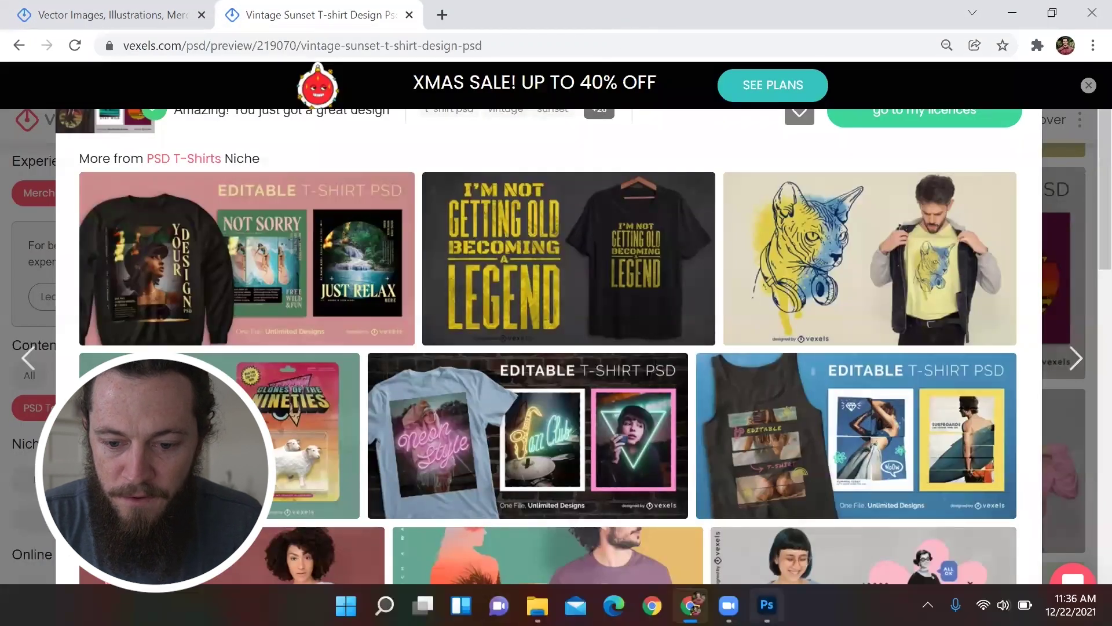
# Back in Photoshop, paste JACKSON HOLE over the arched CALIFORNIA title on TEXT 01 and commit
pyautogui.click(767, 604)
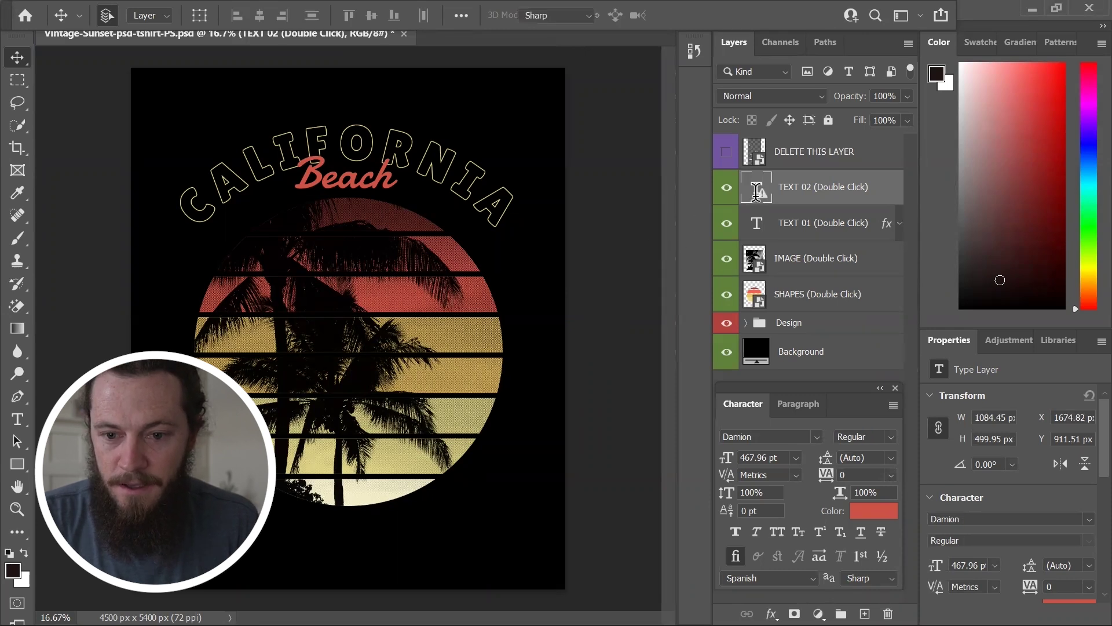
pyautogui.doubleClick(757, 197)
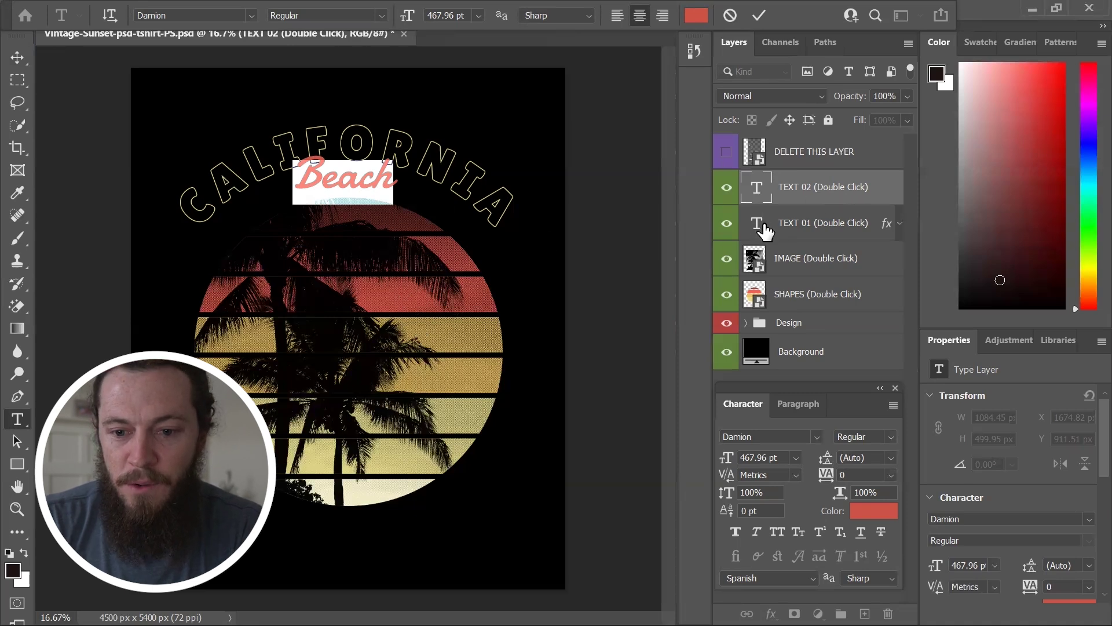
pyautogui.press('Escape')
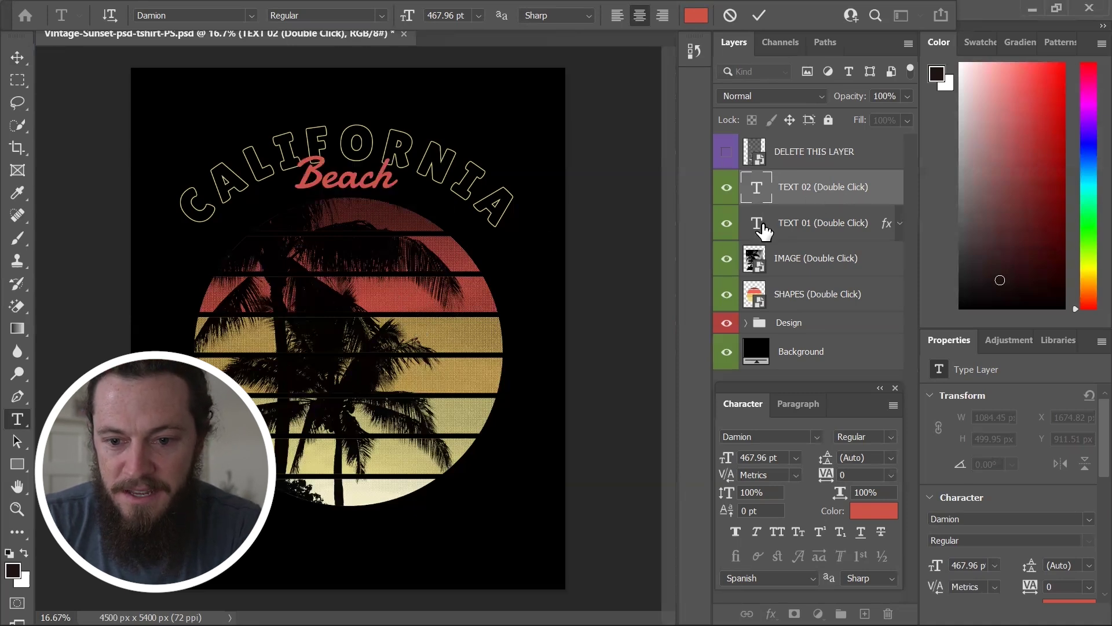
pyautogui.press('v')
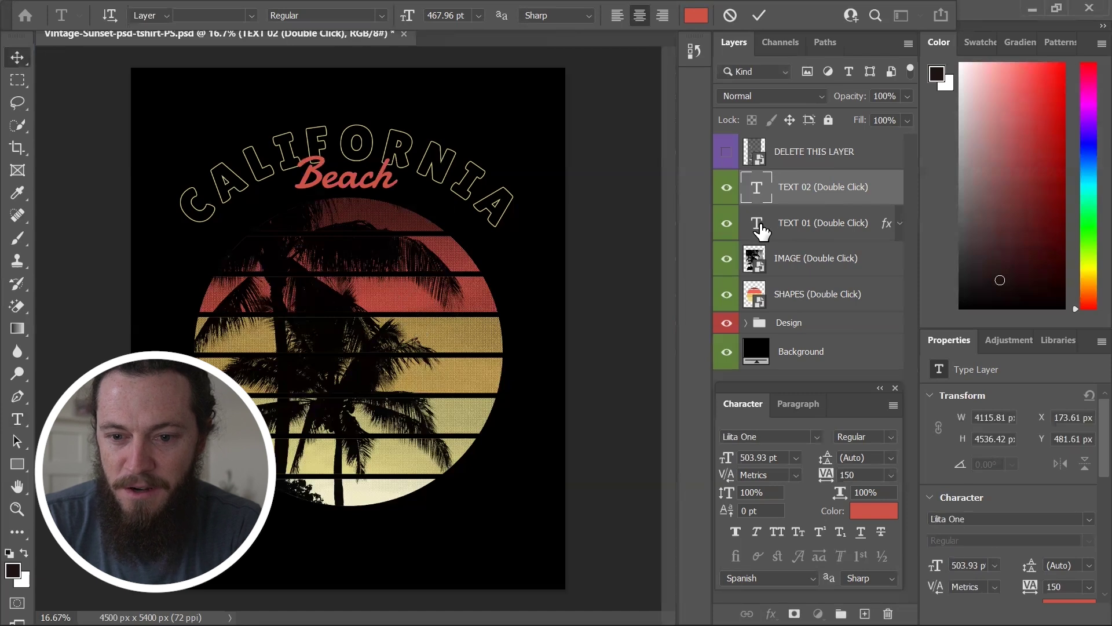
pyautogui.doubleClick(757, 225)
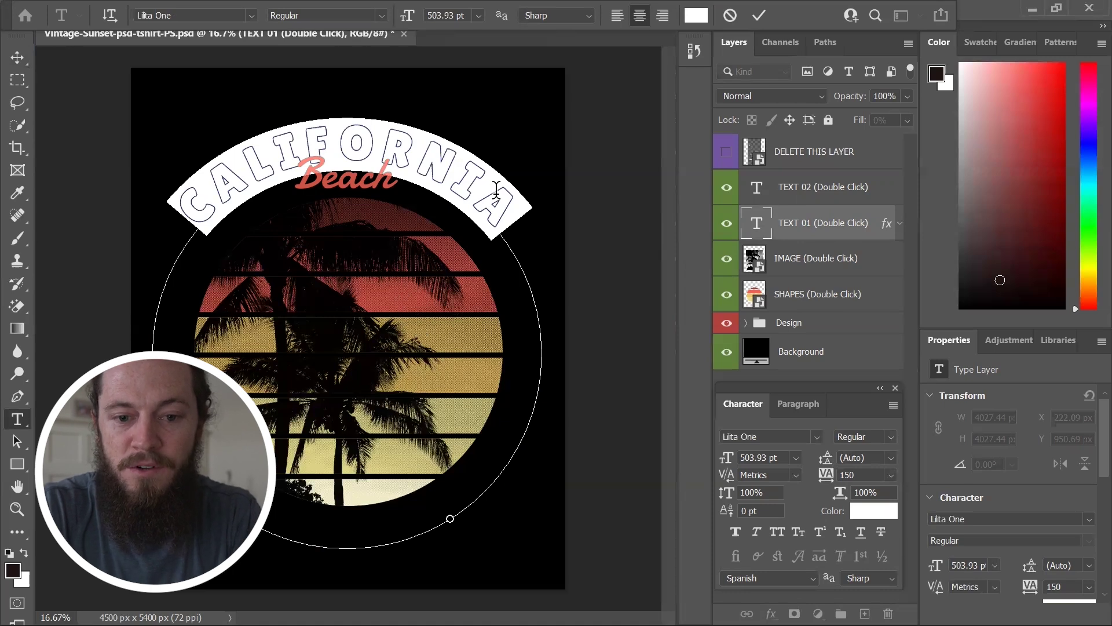
pyautogui.write('JACKSON HOLE')
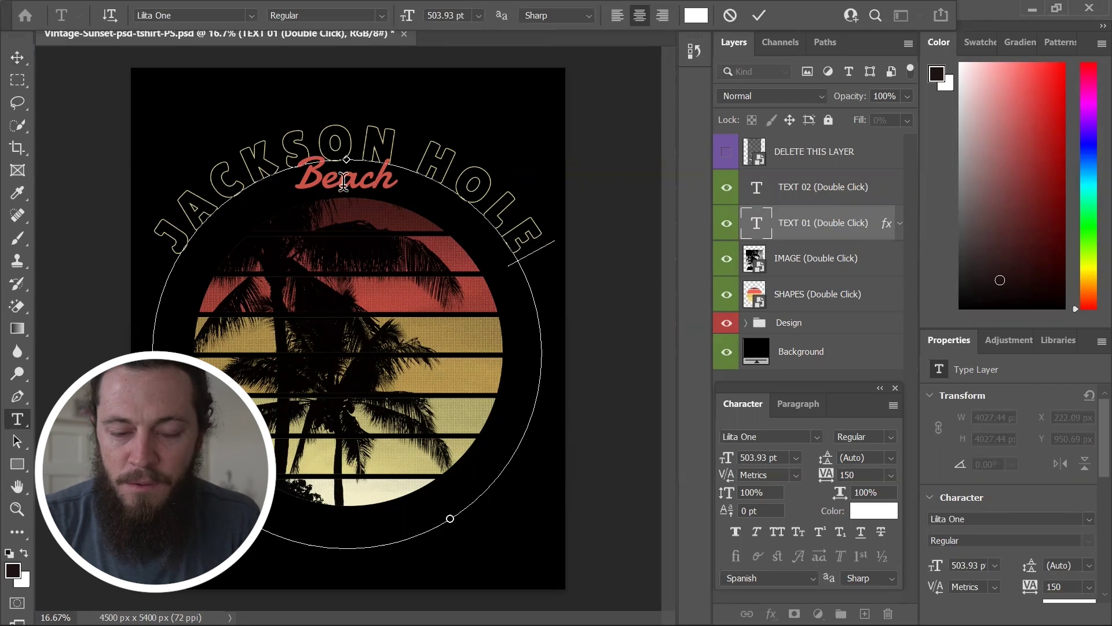
pyautogui.press('ctrl')
# Type Wyoming over the Beach script text and nudge the line slightly lower
pyautogui.doubleClick(755, 188)
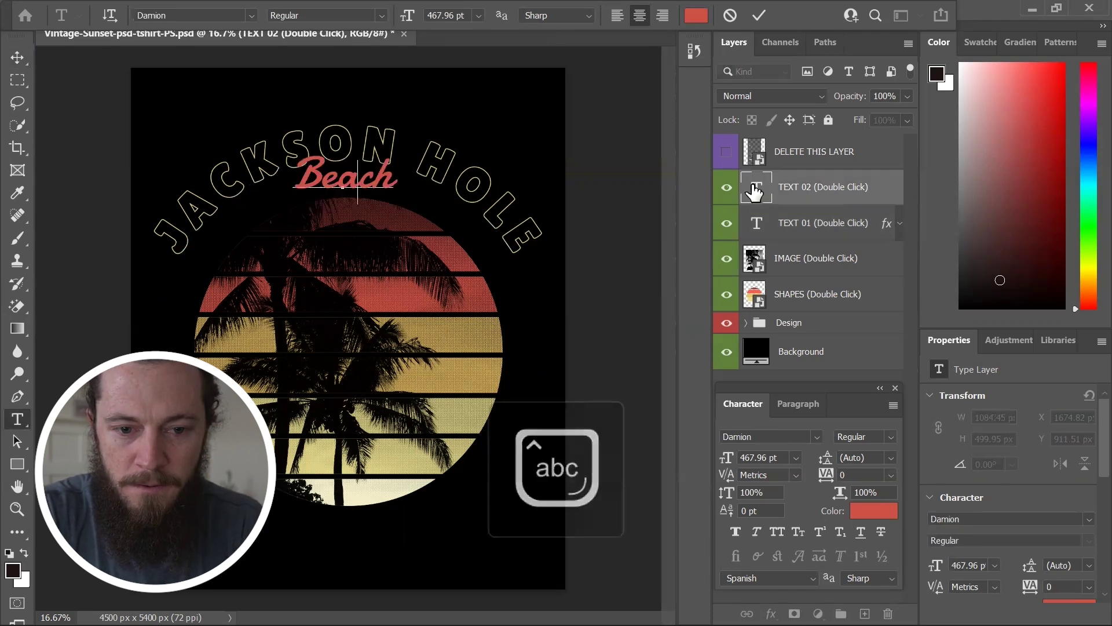
pyautogui.write('Wyoming')
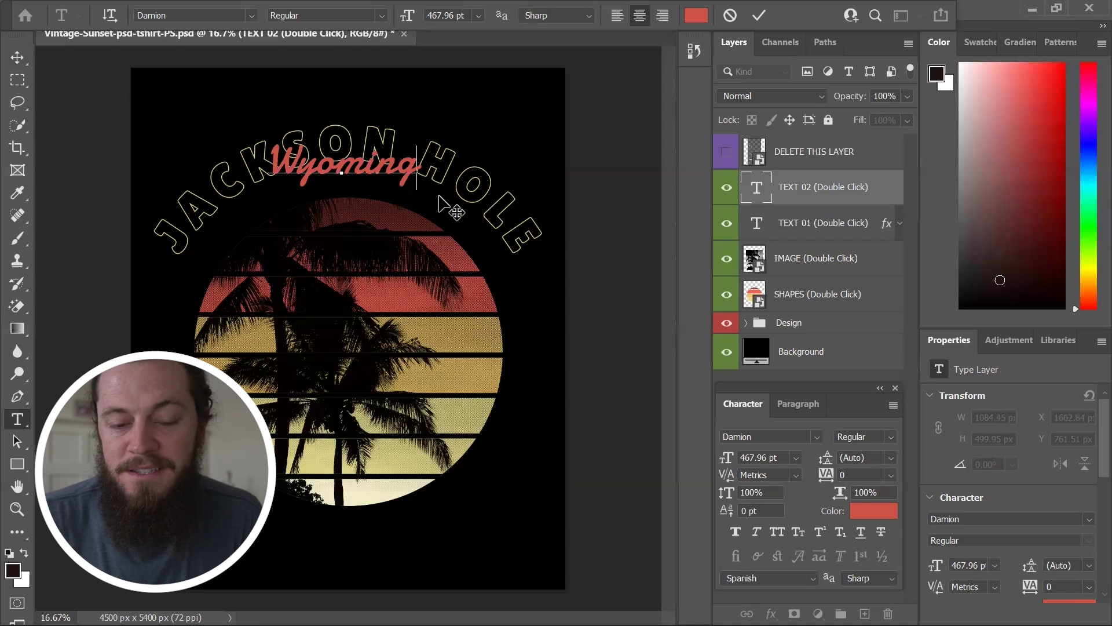
pyautogui.moveTo(424, 191); pyautogui.dragTo(427, 218)
# Try a 600 pt size and 100 tracking on Wyoming, undoing both changes
pyautogui.hotkey('ctrl', 'a')
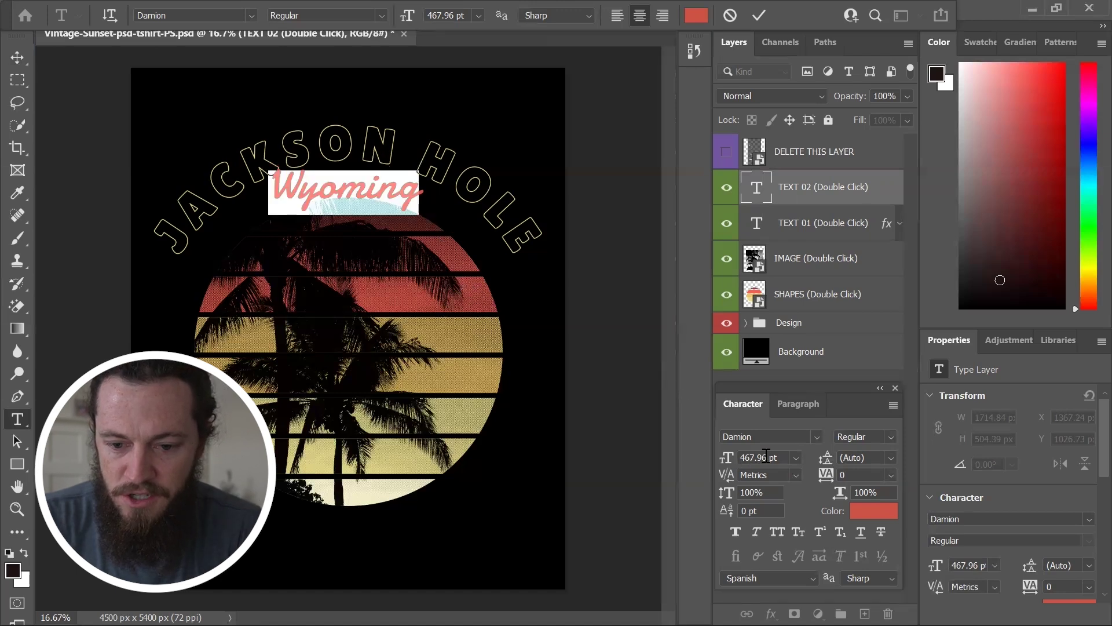
pyautogui.write('600')
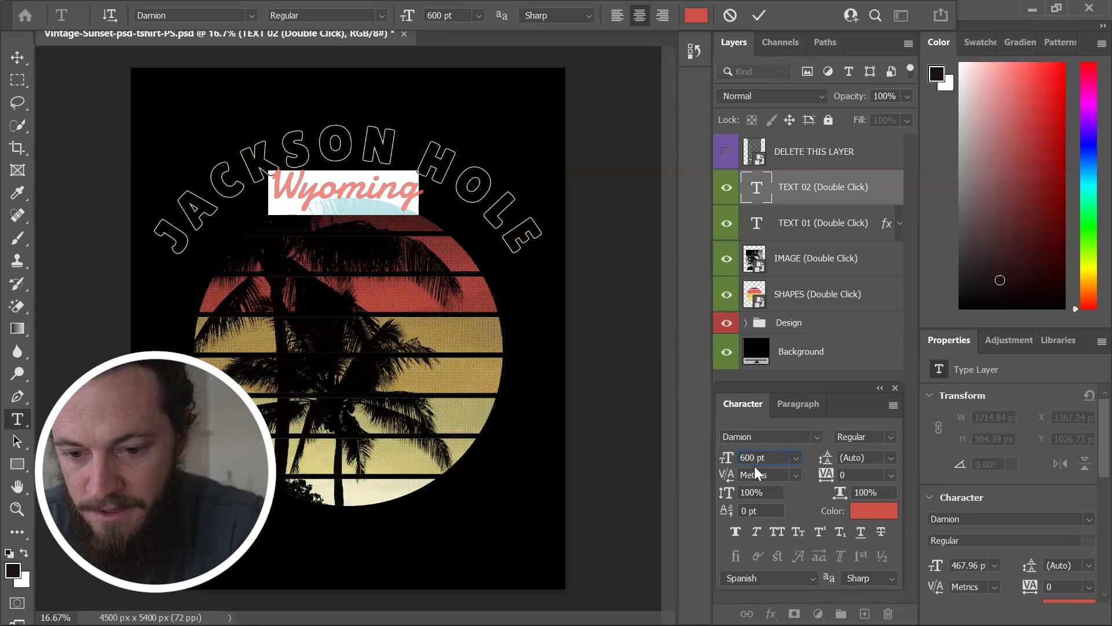
pyautogui.press('Return')
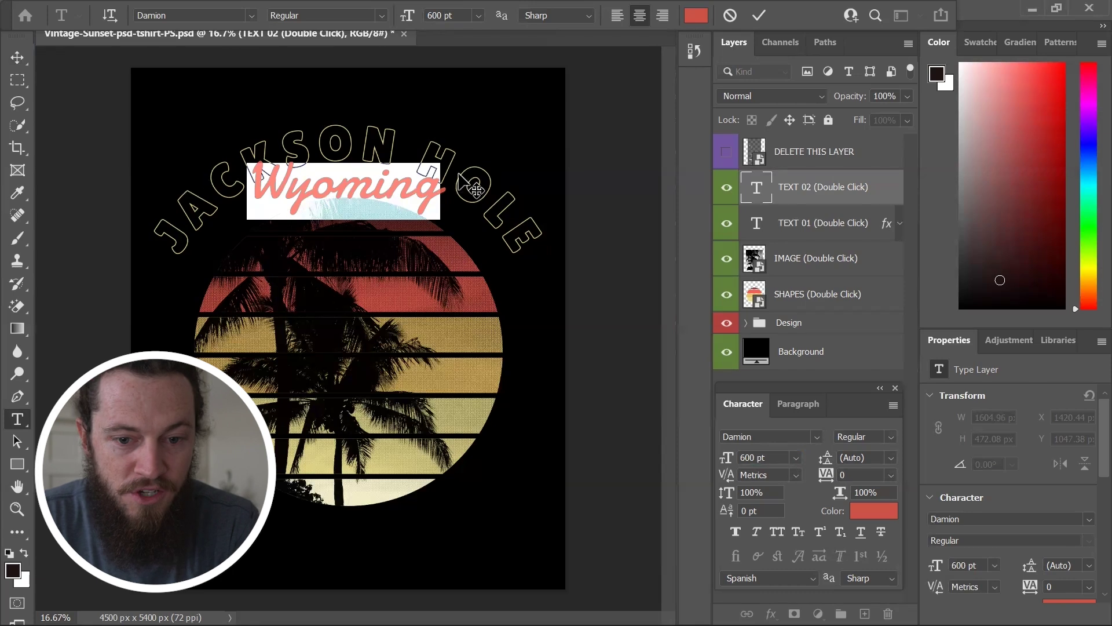
pyautogui.hotkey('ctrl', 'z')
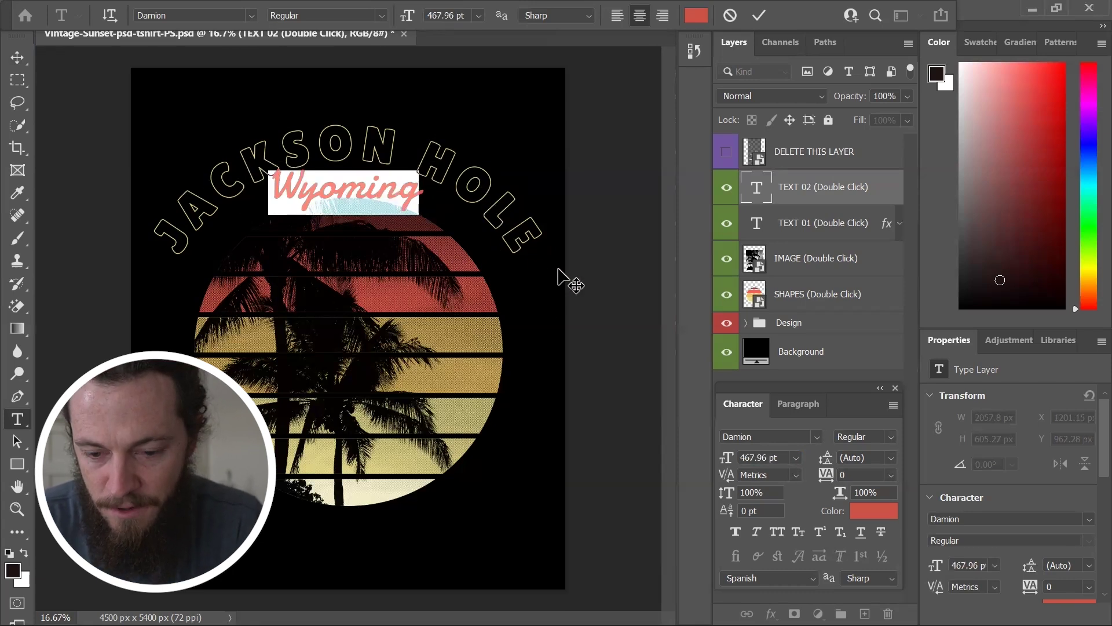
pyautogui.moveTo(728, 424); pyautogui.dragTo(729, 439)
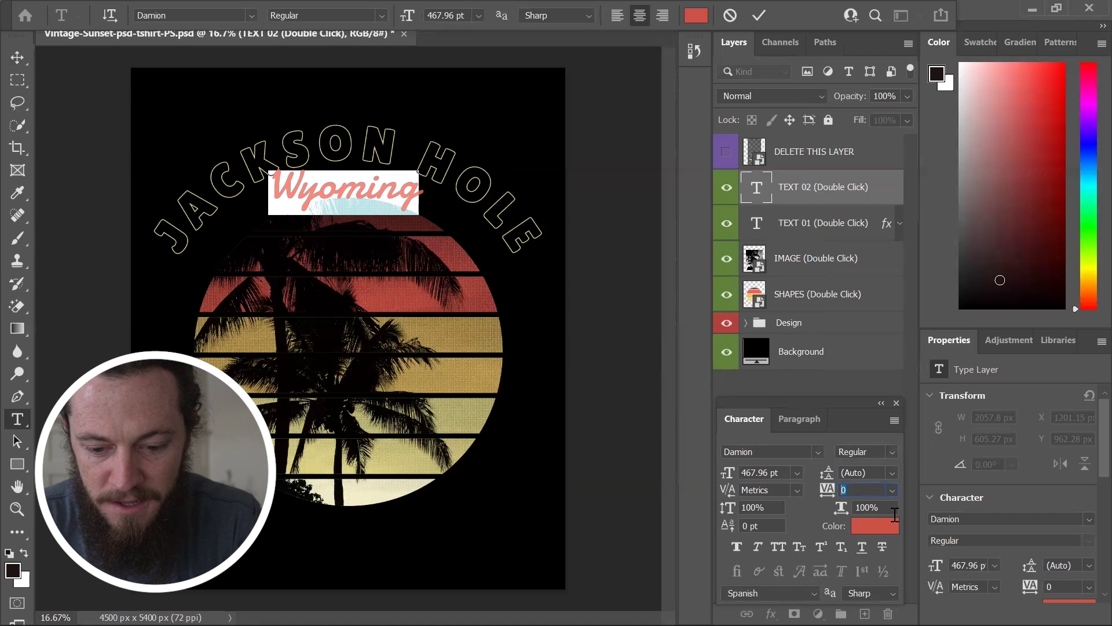
pyautogui.write('0')
pyautogui.press('Return')
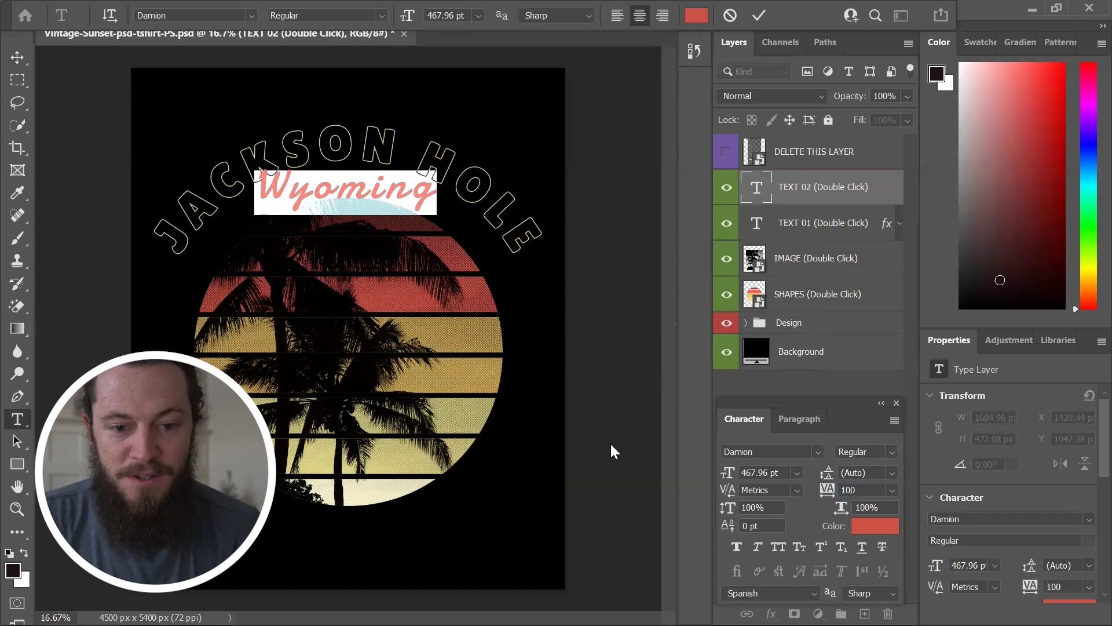
pyautogui.hotkey('ctrl', 'z')
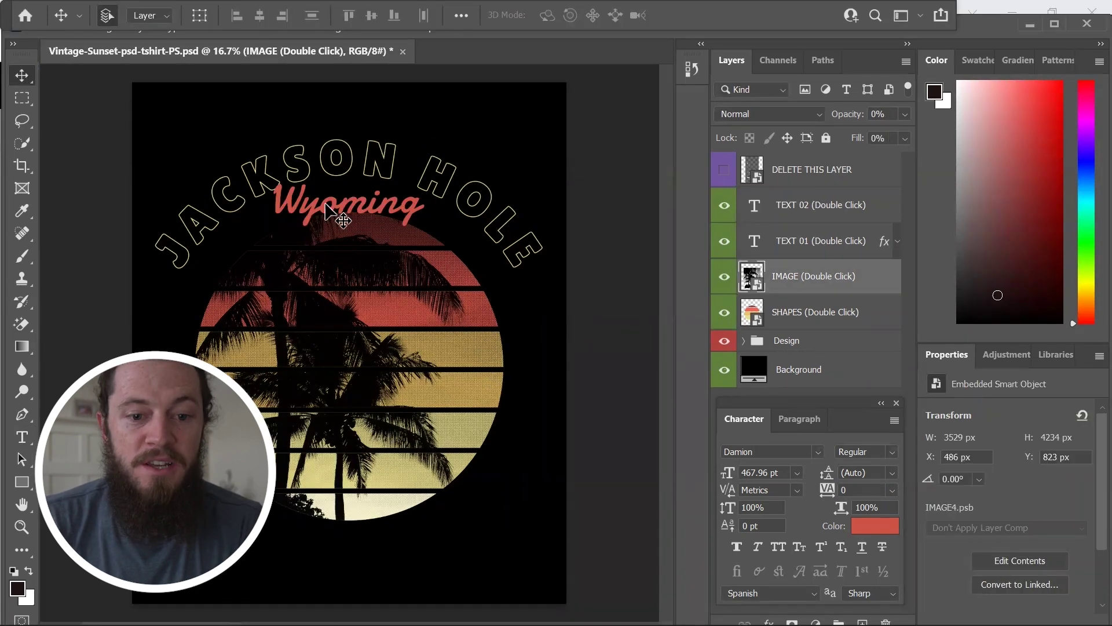
# Change the JACKSON HOLE layer's Stroke colour from pale yellow to dark blue #2818a0
pyautogui.doubleClick(884, 243)
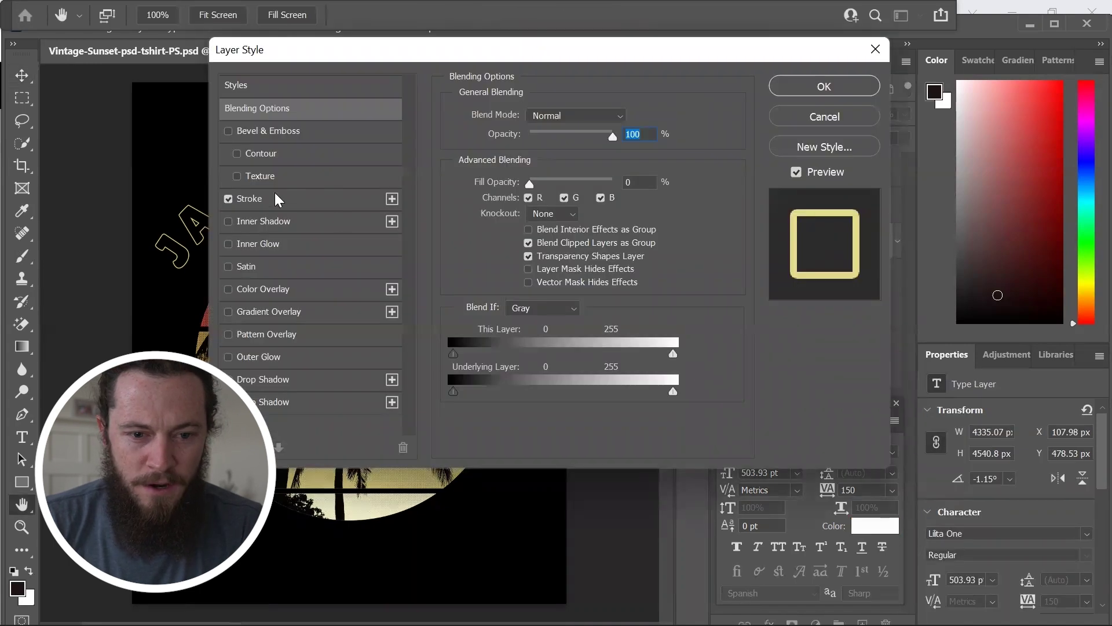
pyautogui.click(250, 198)
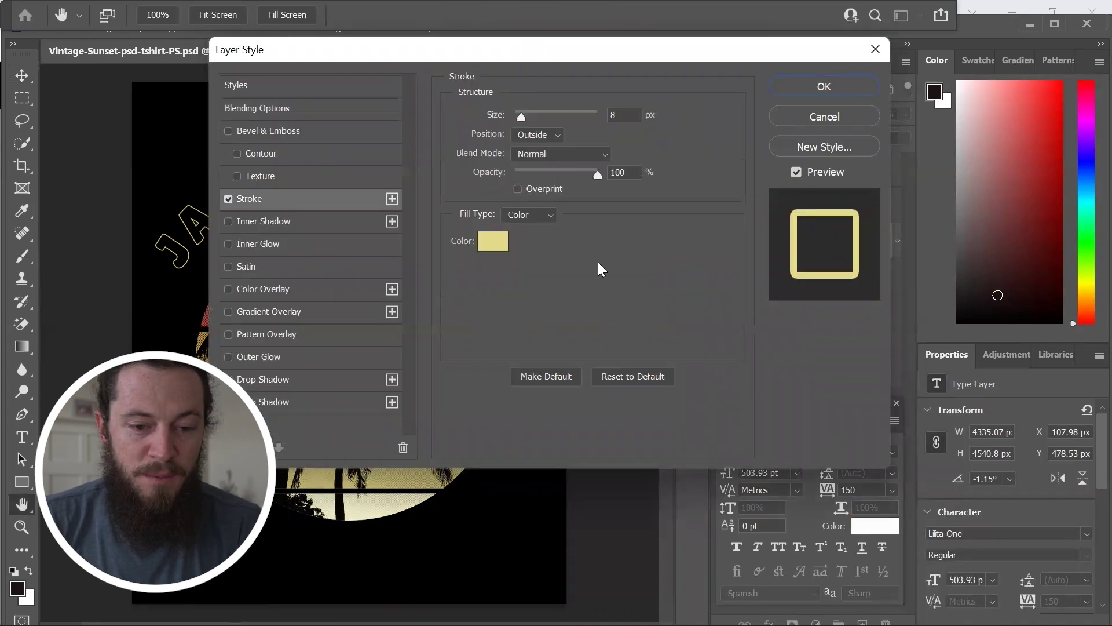
pyautogui.click(494, 242)
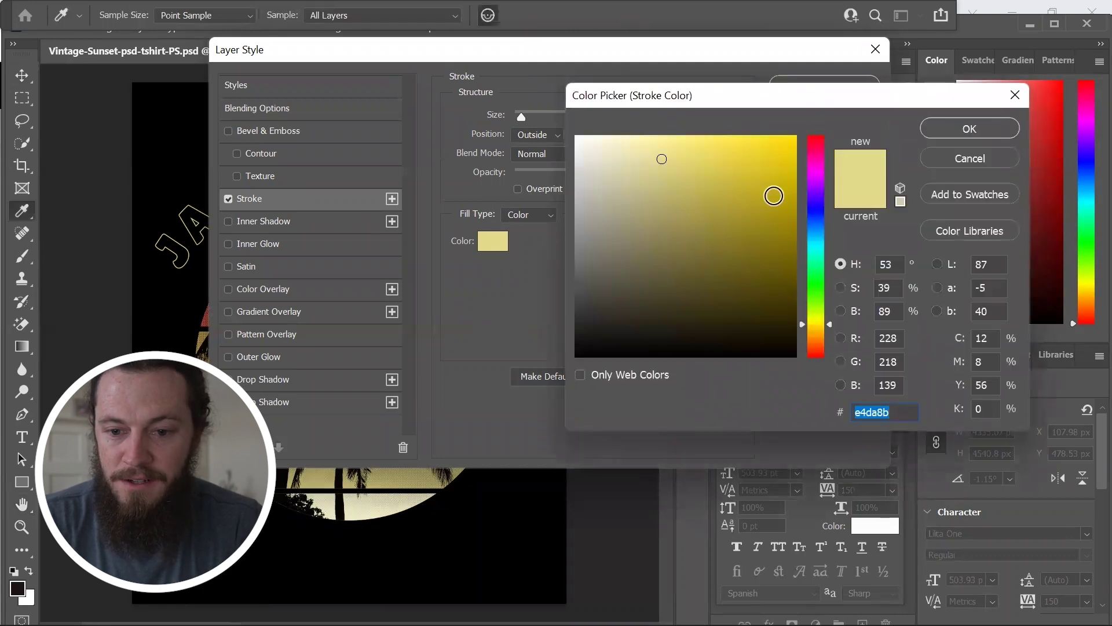
pyautogui.click(817, 205)
pyautogui.click(764, 218)
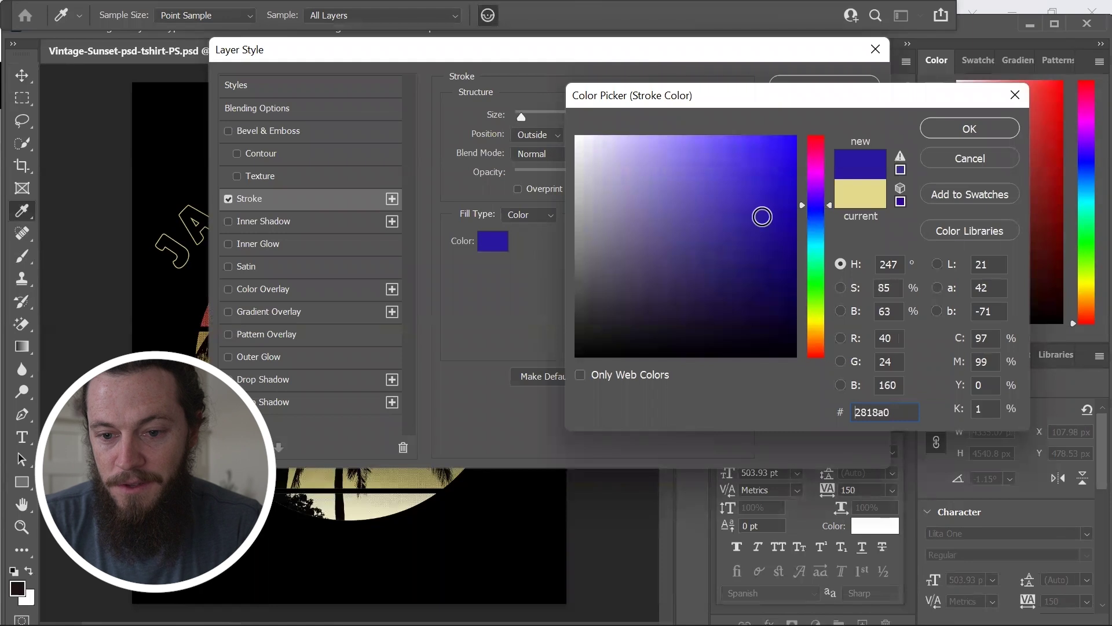
pyautogui.click(973, 129)
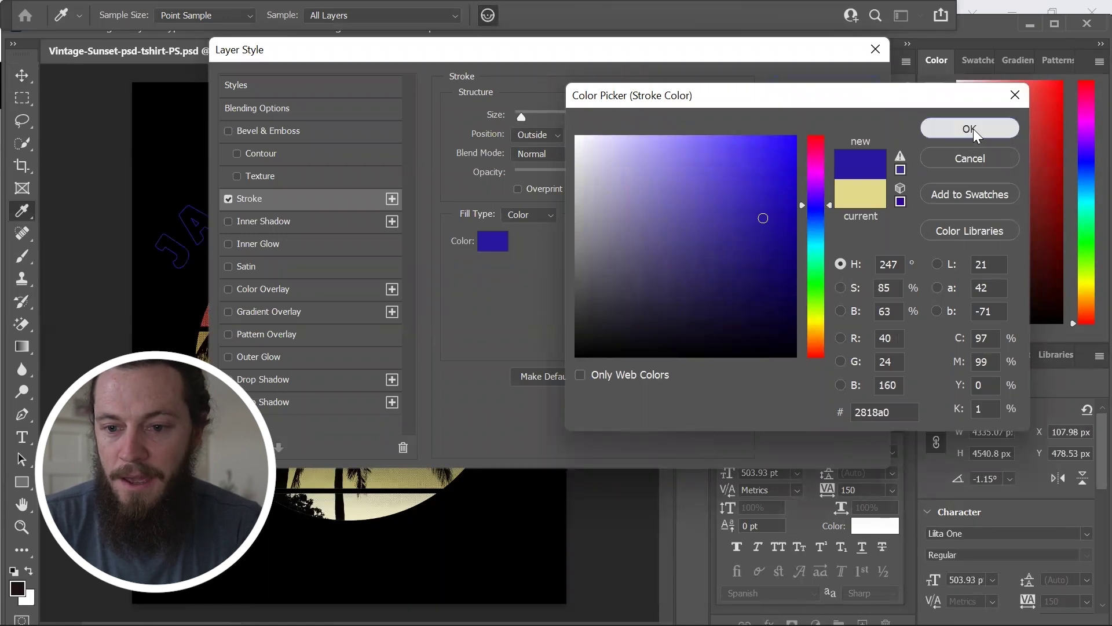
pyautogui.click(844, 84)
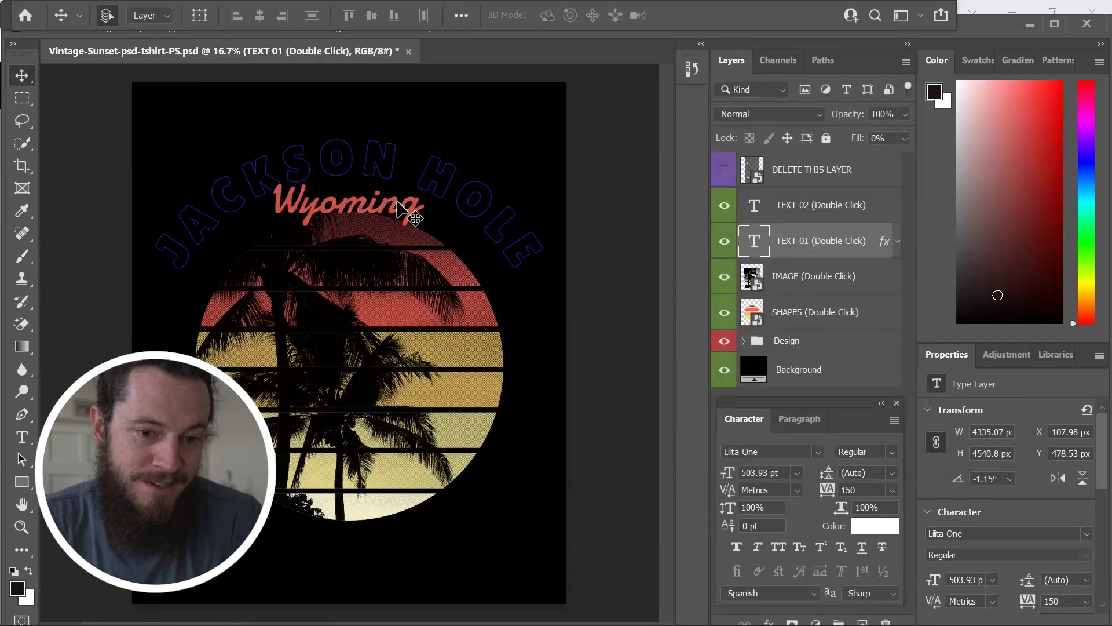
# Open the IMAGE smart object as IMAGE44.psb, showing the halftone palm tree photo
pyautogui.doubleClick(428, 202)
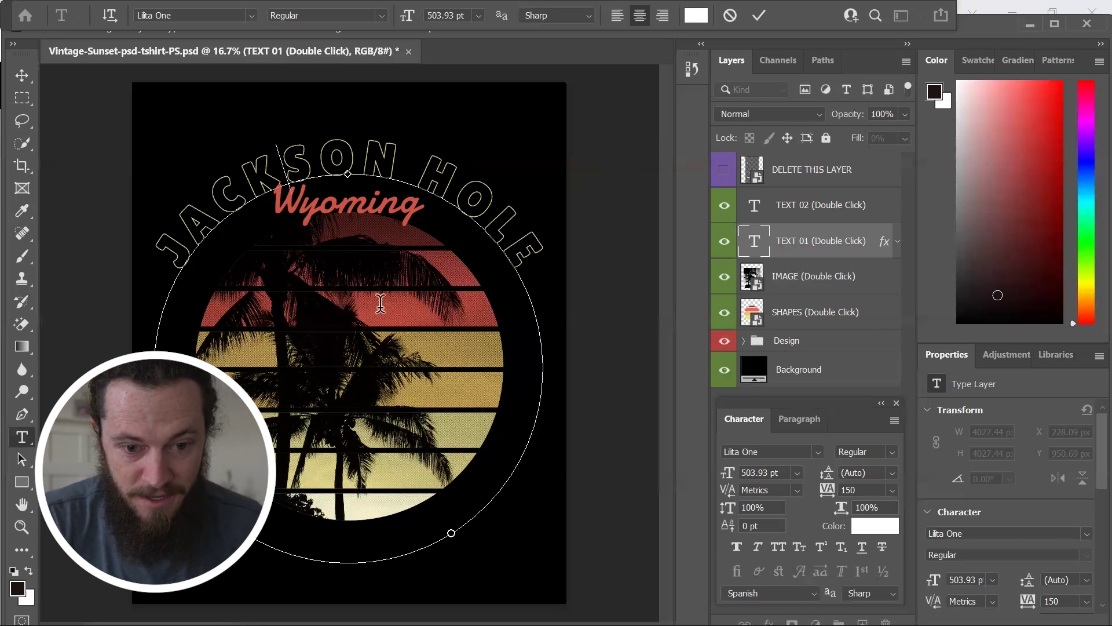
pyautogui.doubleClick(754, 279)
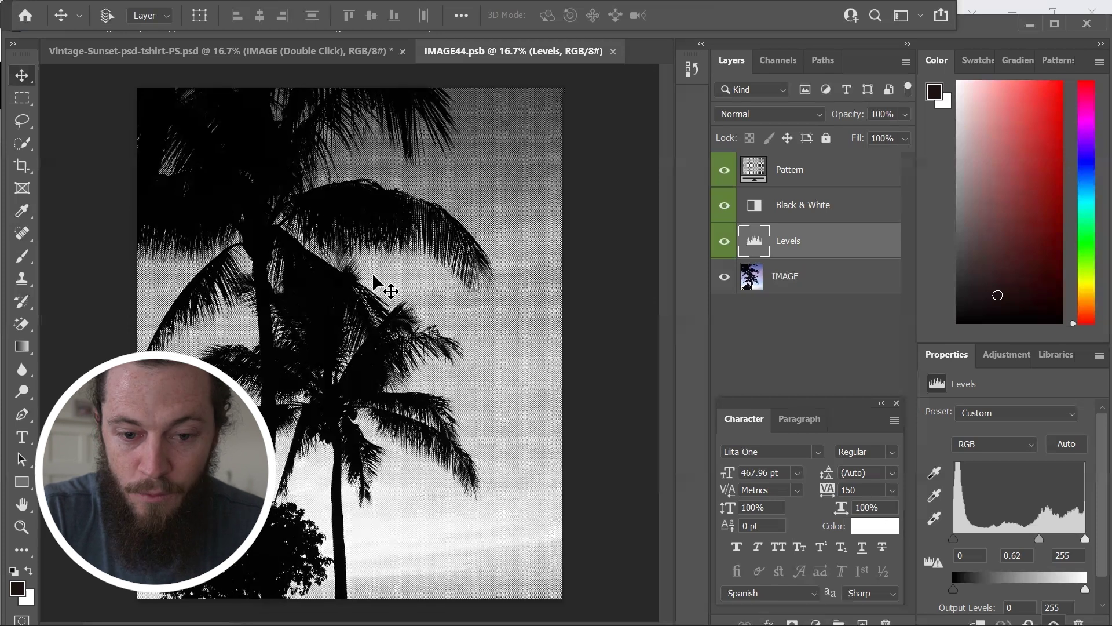
# Drag the Tetons photo from Downloads onto the IMAGE44.psb canvas as a new layer
pyautogui.hotkey('ctrl', '-')
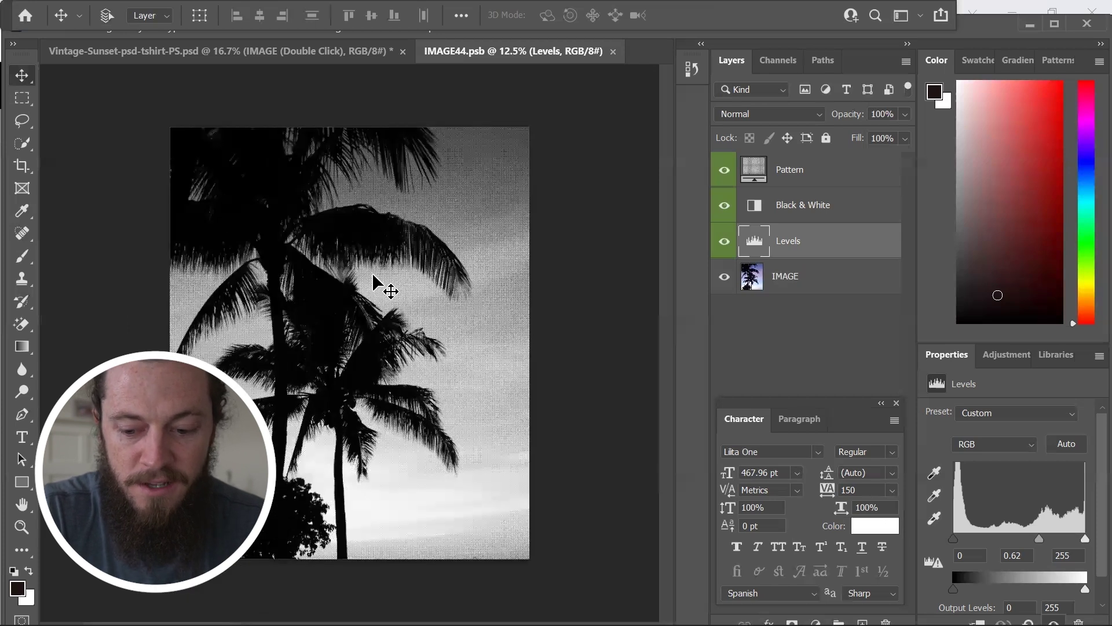
pyautogui.hotkey('ctrl', '+')
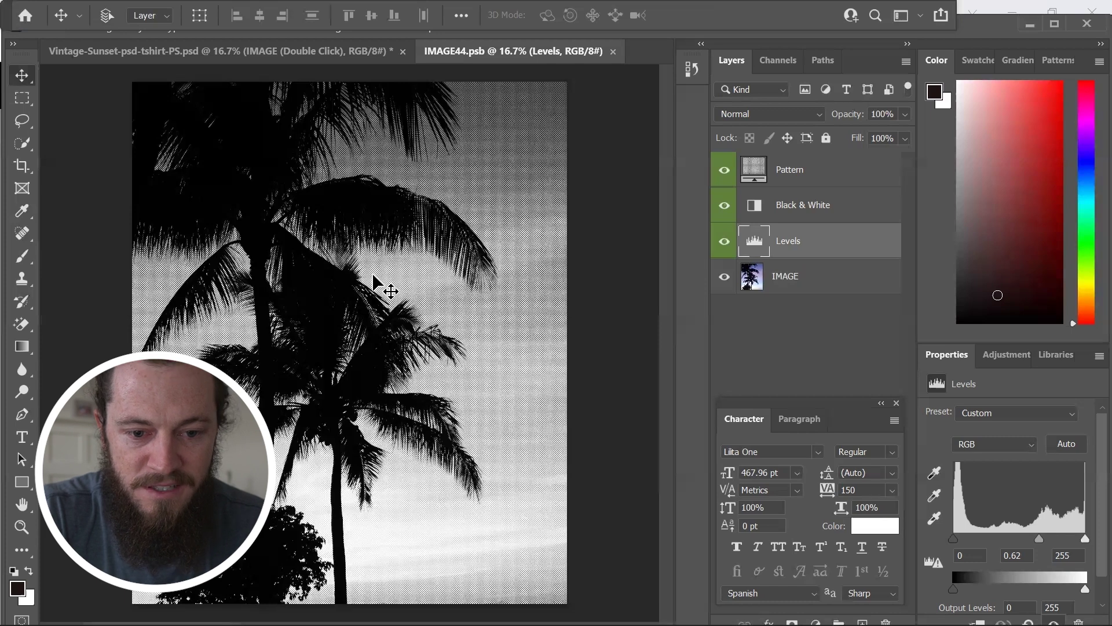
pyautogui.hotkey('ctrl', '-')
pyautogui.hotkey('ctrl', '-')
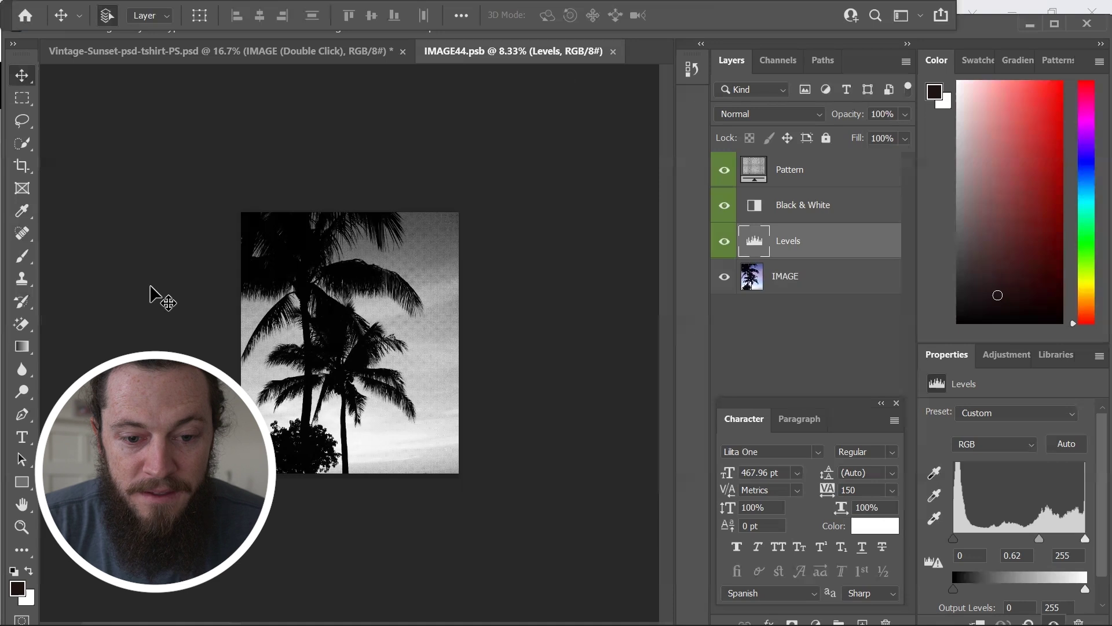
pyautogui.moveTo(440, 622)
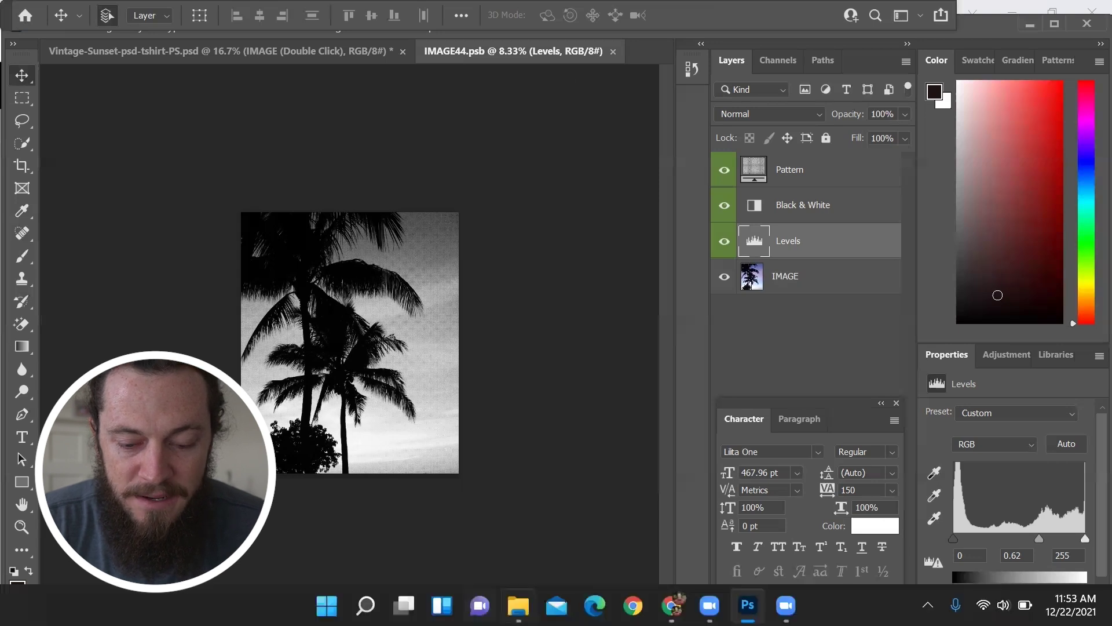
pyautogui.click(518, 606)
pyautogui.moveTo(870, 419); pyautogui.dragTo(721, 410)
pyautogui.moveTo(529, 371); pyautogui.dragTo(368, 335)
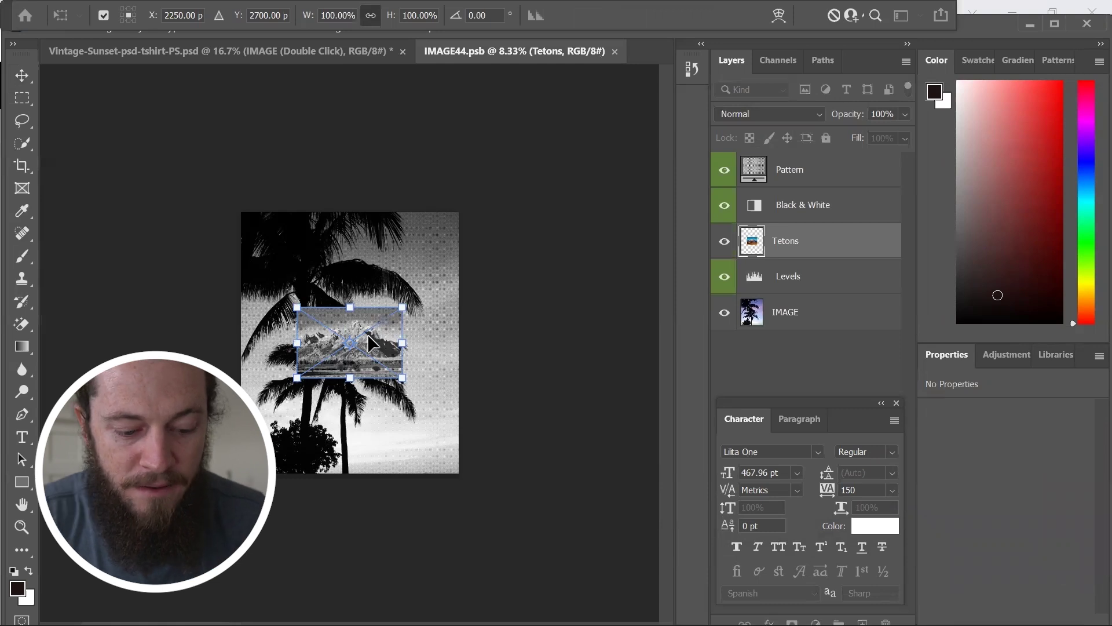
# Scale the Tetons photo to about 375.89% and shift it up-left to cover the canvas
pyautogui.hotkey('ctrl', '+')
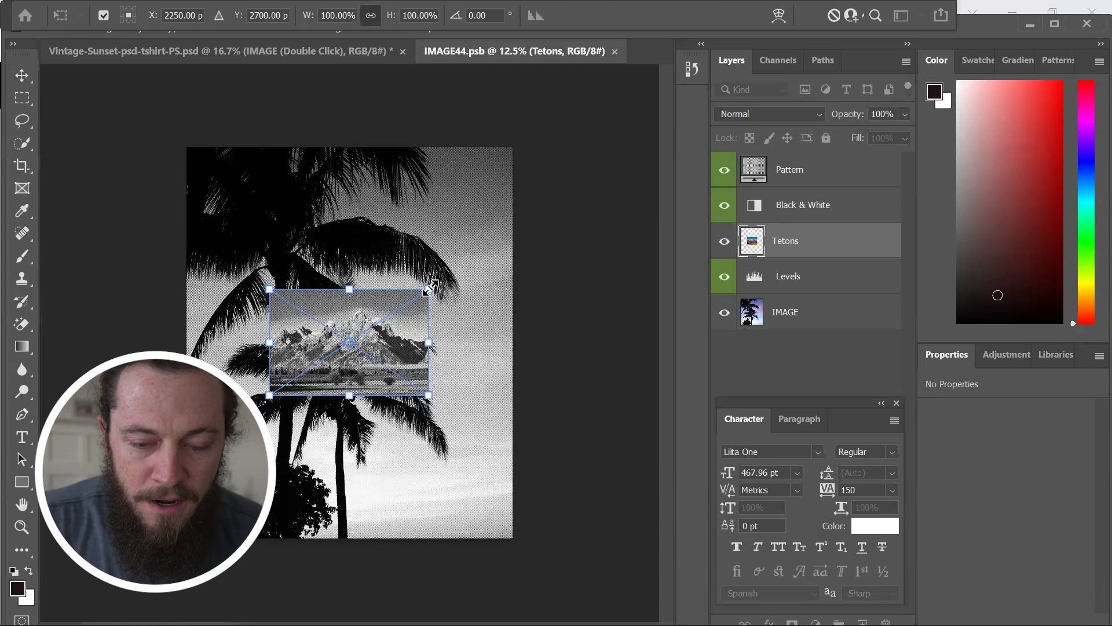
pyautogui.moveTo(615, 174); pyautogui.dragTo(608, 170)
pyautogui.moveTo(269, 395); pyautogui.dragTo(268, 396)
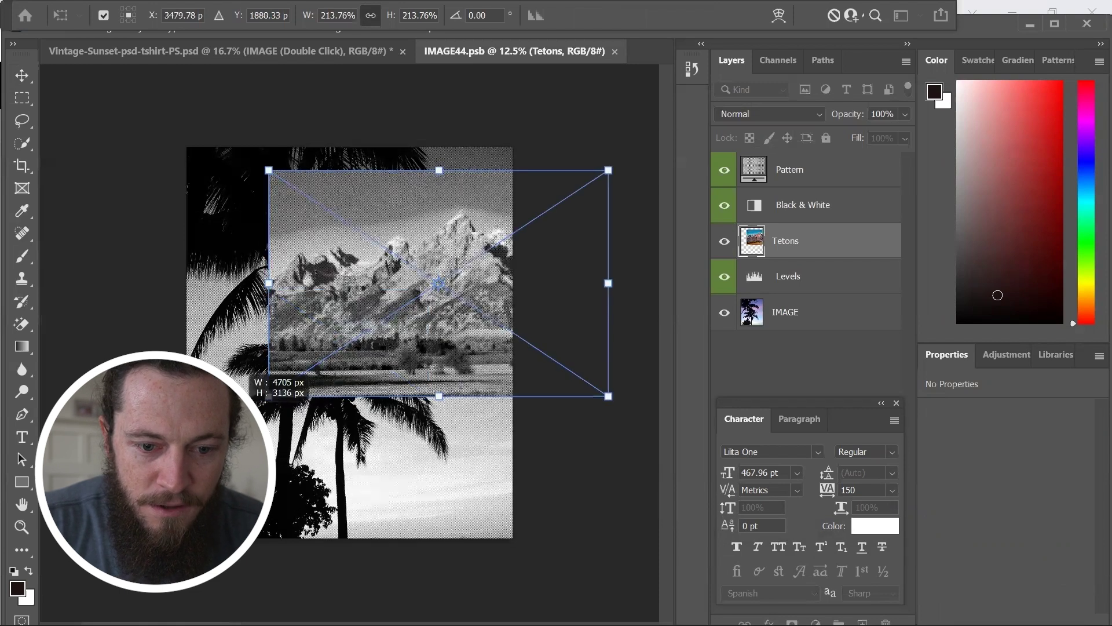
pyautogui.moveTo(609, 396); pyautogui.dragTo(714, 568)
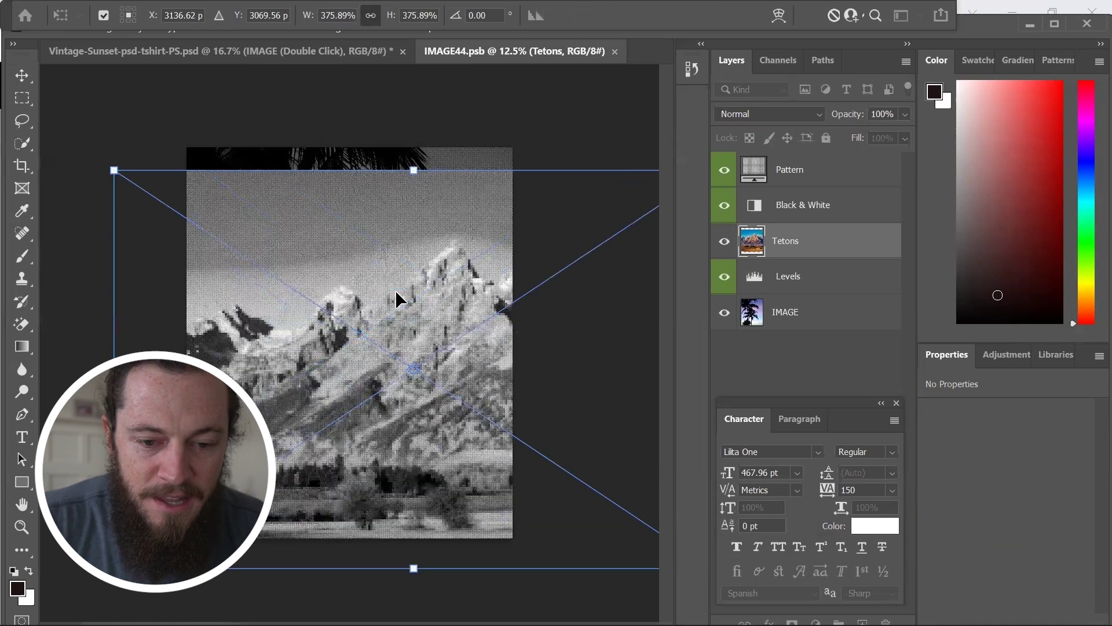
pyautogui.moveTo(358, 270); pyautogui.dragTo(331, 273)
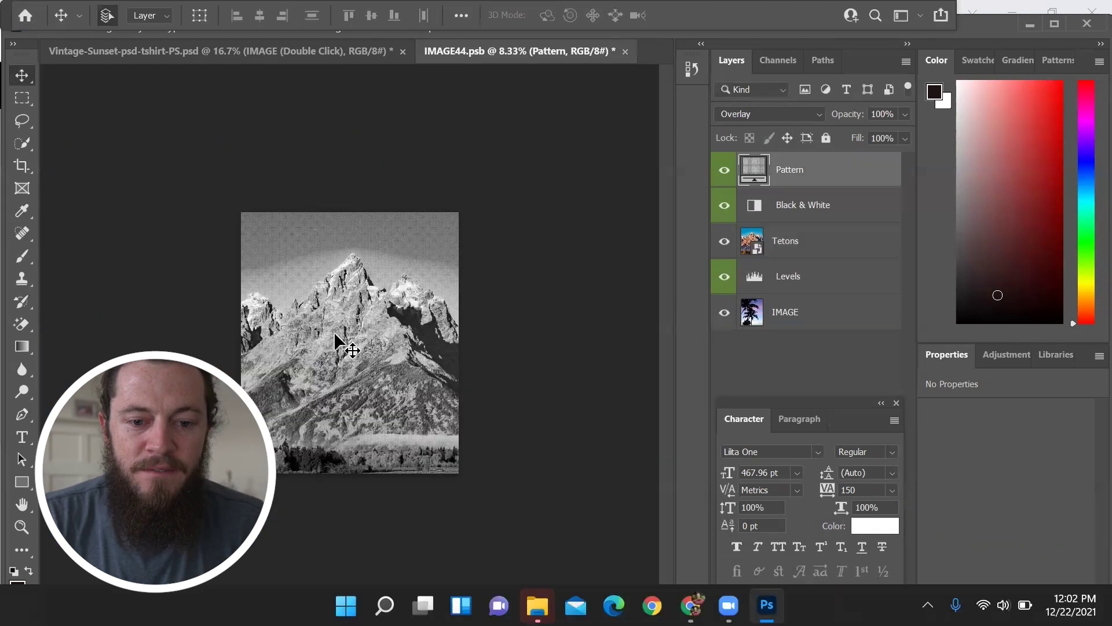
# Save and close IMAGE44.psb, then open the SHAPES smart object for editing
pyautogui.click(625, 51)
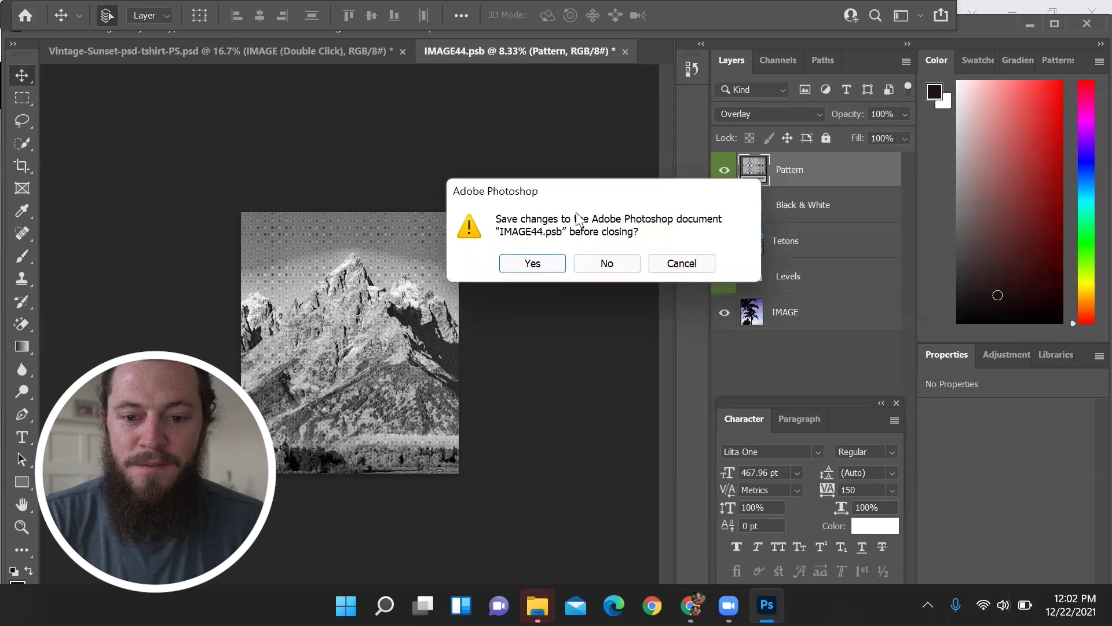
pyautogui.click(531, 265)
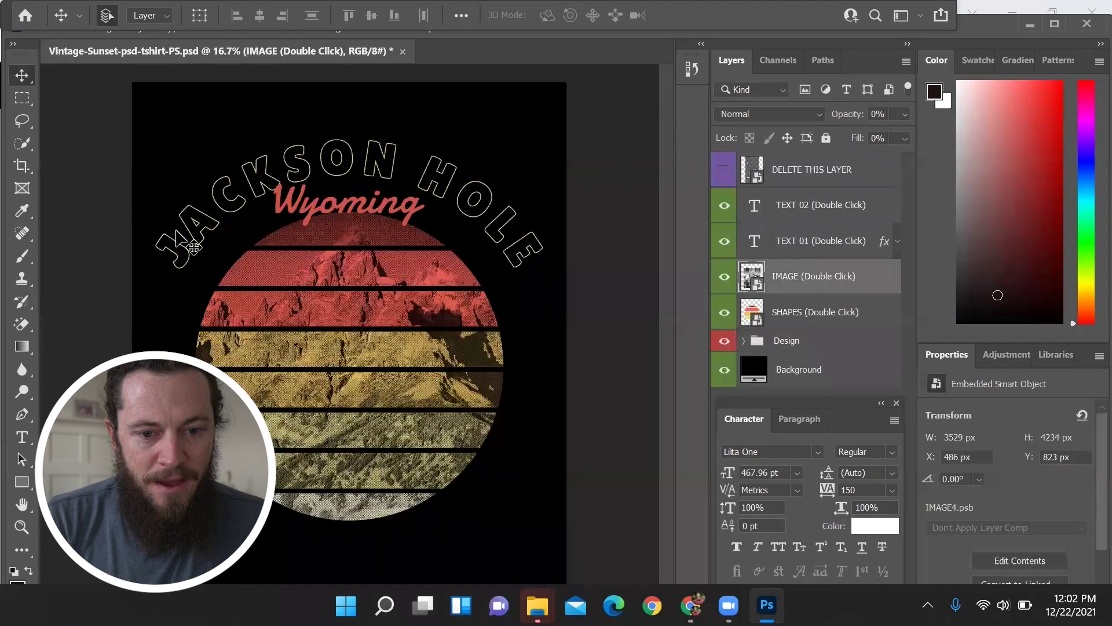
pyautogui.doubleClick(753, 316)
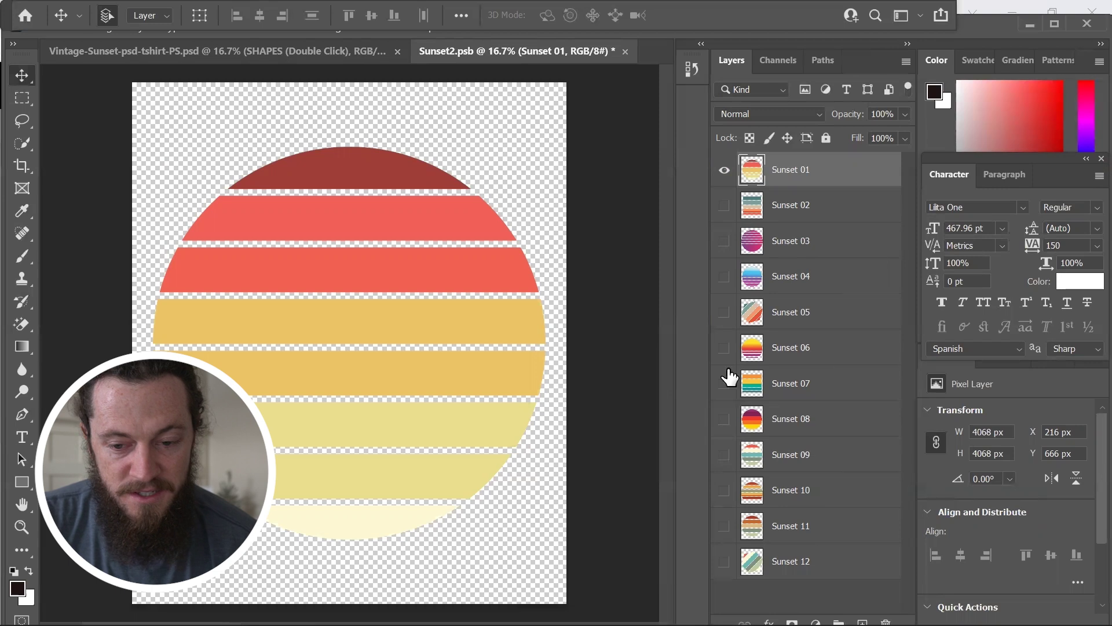
# Show only the Sunset 02 stripe set, hiding Sunset 01 and 09, and save Sunset2.psb
pyautogui.click(724, 456)
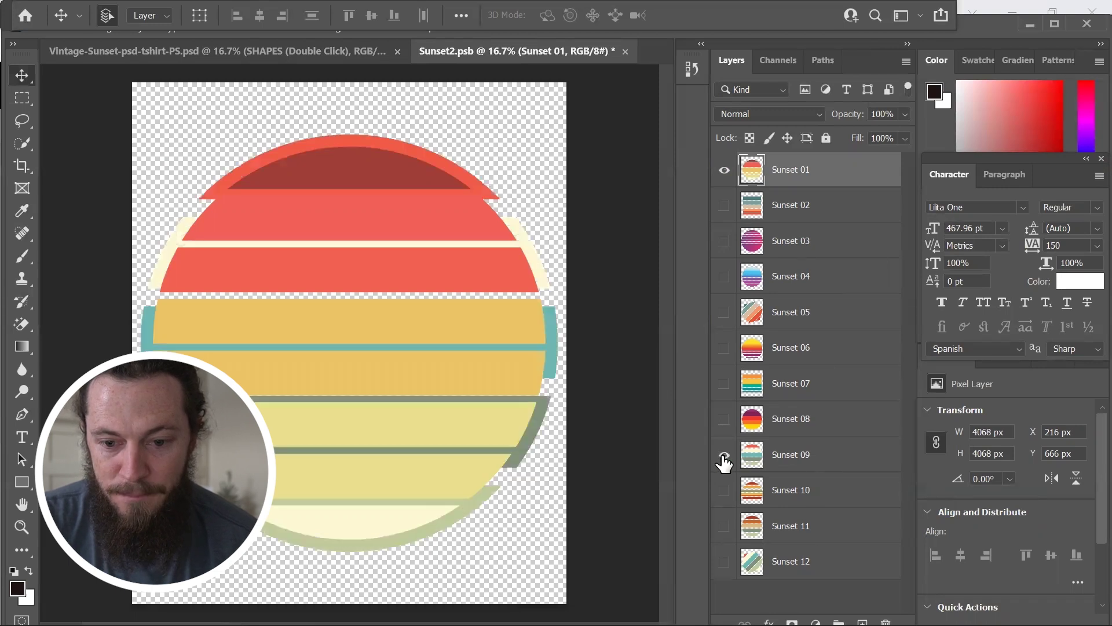
pyautogui.click(724, 170)
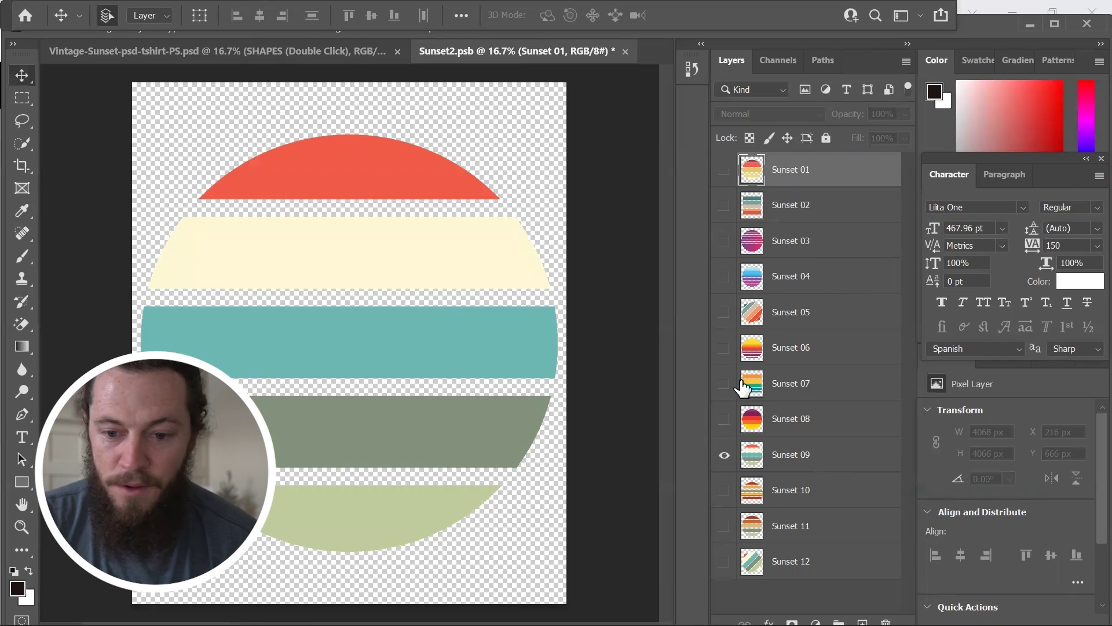
pyautogui.click(725, 207)
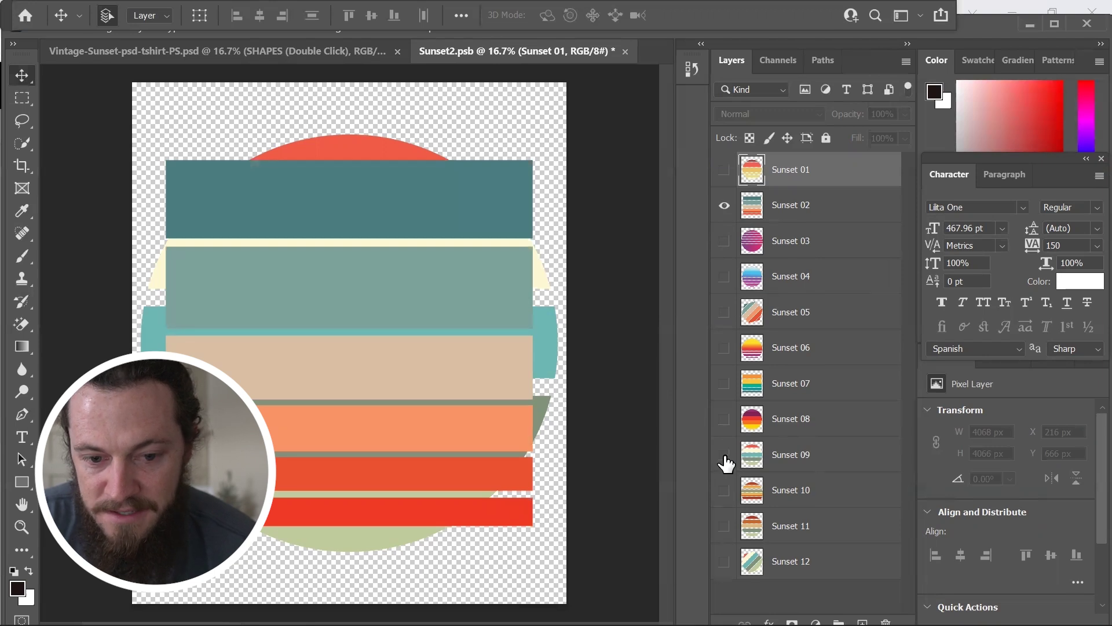
pyautogui.click(724, 456)
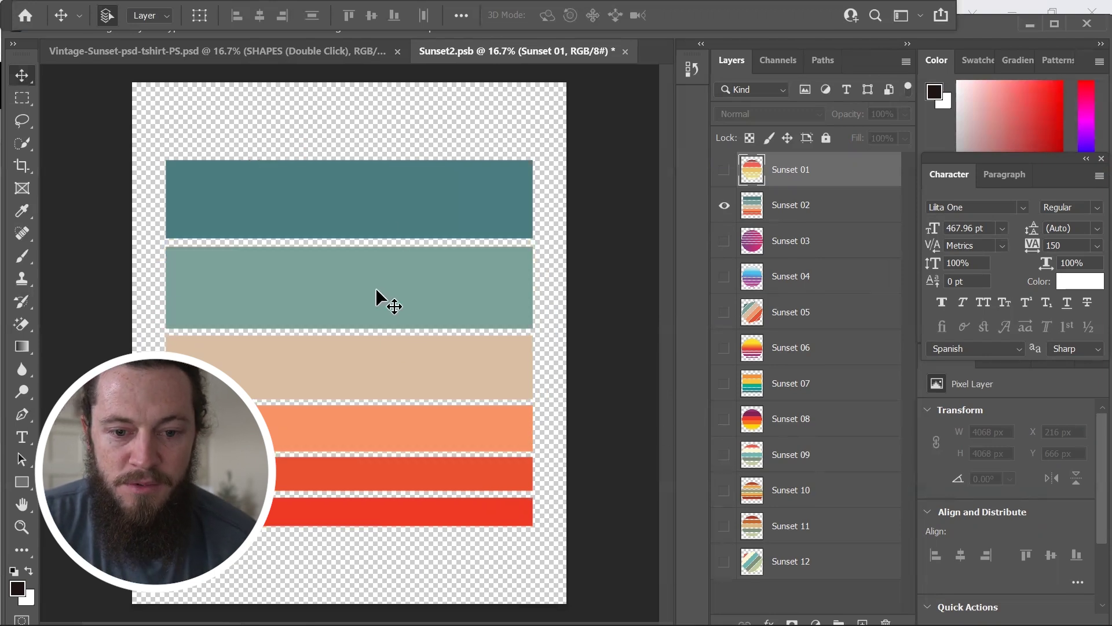
pyautogui.click(627, 51)
pyautogui.click(527, 264)
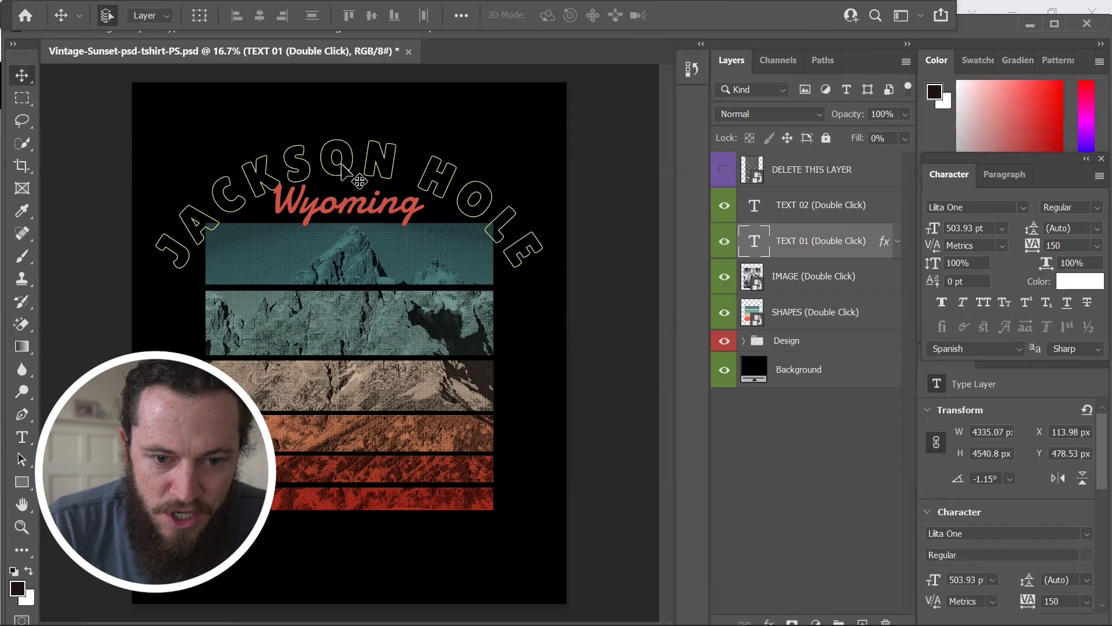
# Nudge the JACKSON HOLE title up and place the Wyoming script directly beneath it
pyautogui.moveTo(341, 165); pyautogui.dragTo(343, 159)
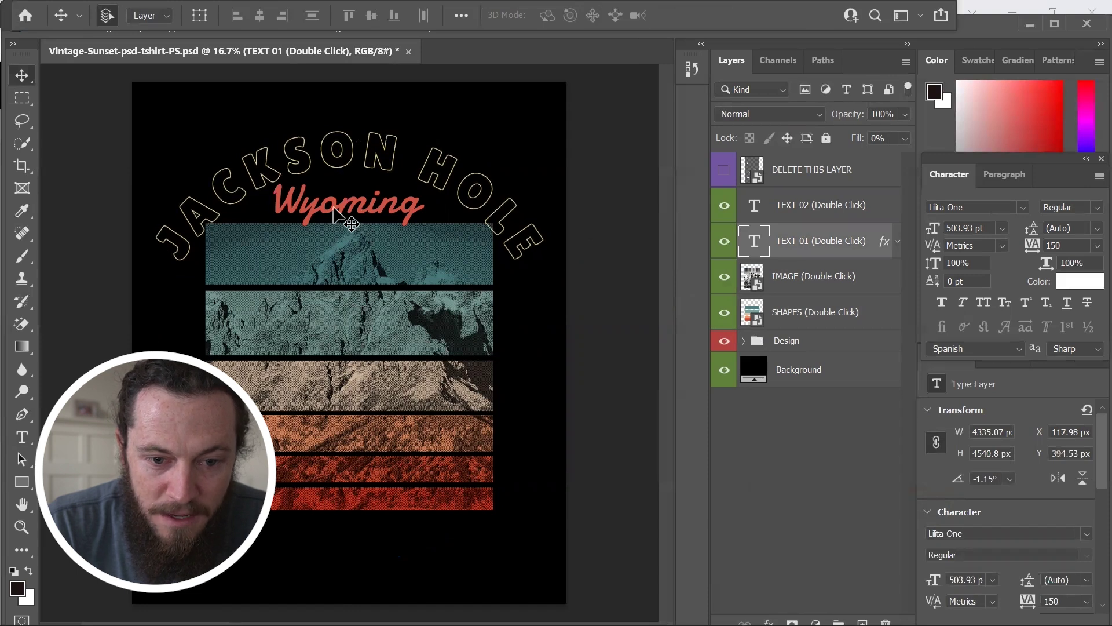
pyautogui.moveTo(334, 208); pyautogui.dragTo(339, 204)
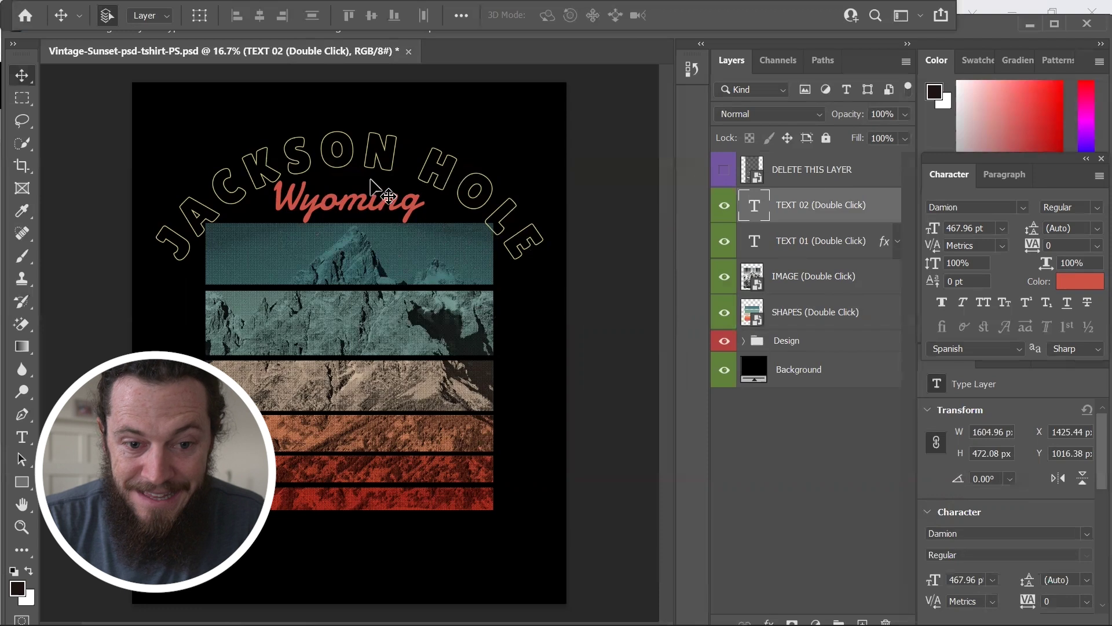
pyautogui.moveTo(338, 200)
pyautogui.mouseDown()
pyautogui.moveTo(328, 237)
pyautogui.moveTo(345, 524)
pyautogui.moveTo(345, 200)
pyautogui.mouseUp()
pyautogui.click(345, 201)
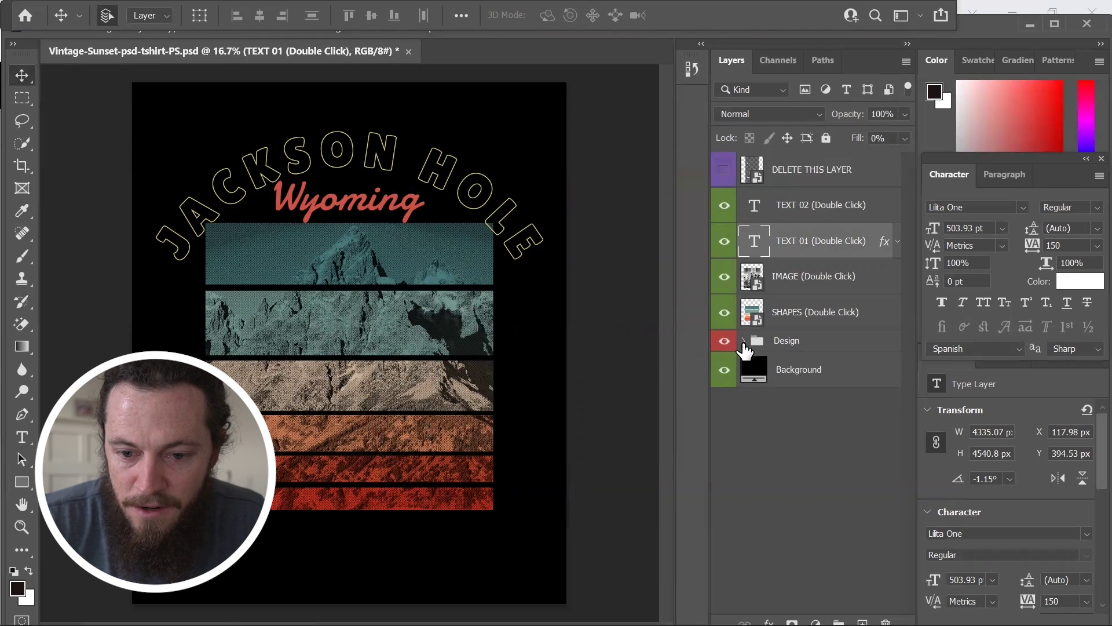
# Expand the Design group, select both Sunset layers, and start Free Transform on them
pyautogui.click(744, 342)
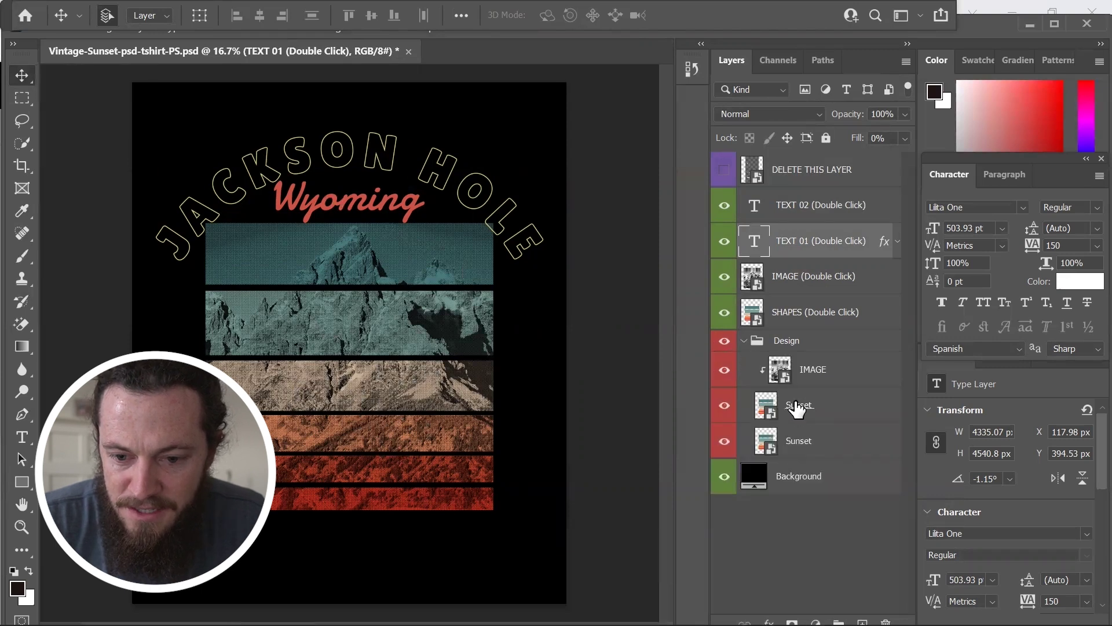
pyautogui.click(842, 414)
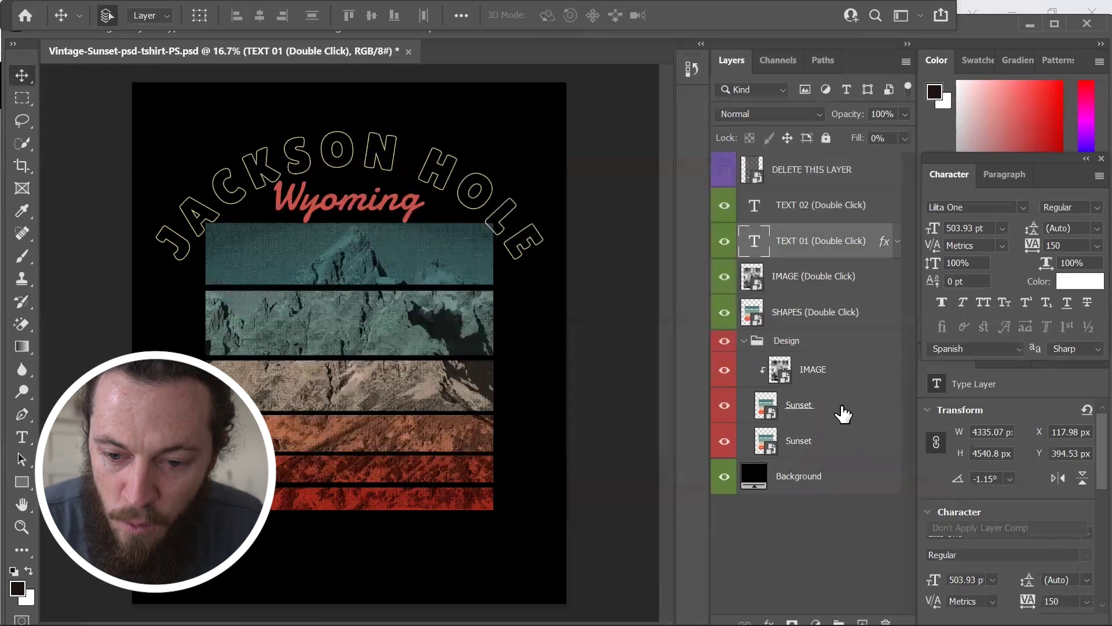
pyautogui.keyDown('shift'); pyautogui.click(823, 450); pyautogui.keyUp('shift')
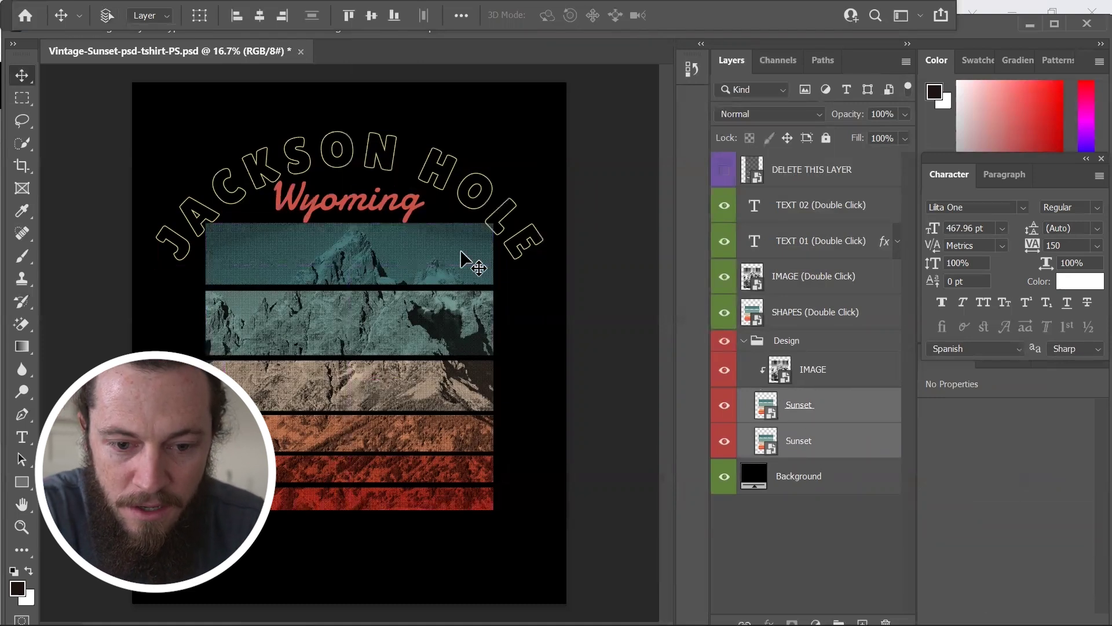
pyautogui.hotkey('ctrl', 't')
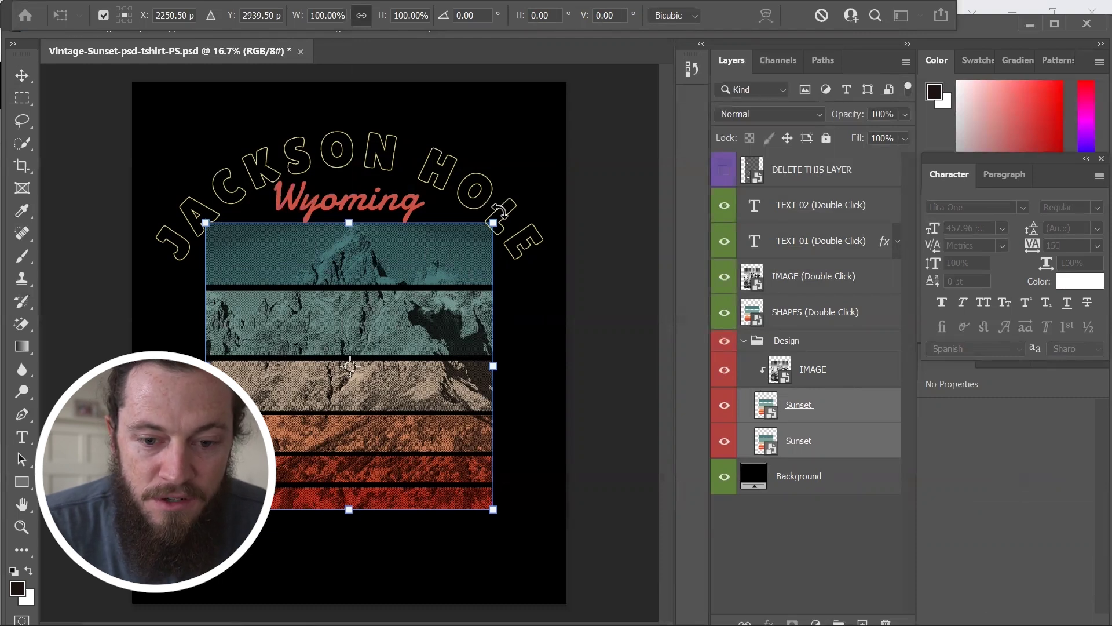
pyautogui.moveTo(499, 211); pyautogui.dragTo(519, 261)
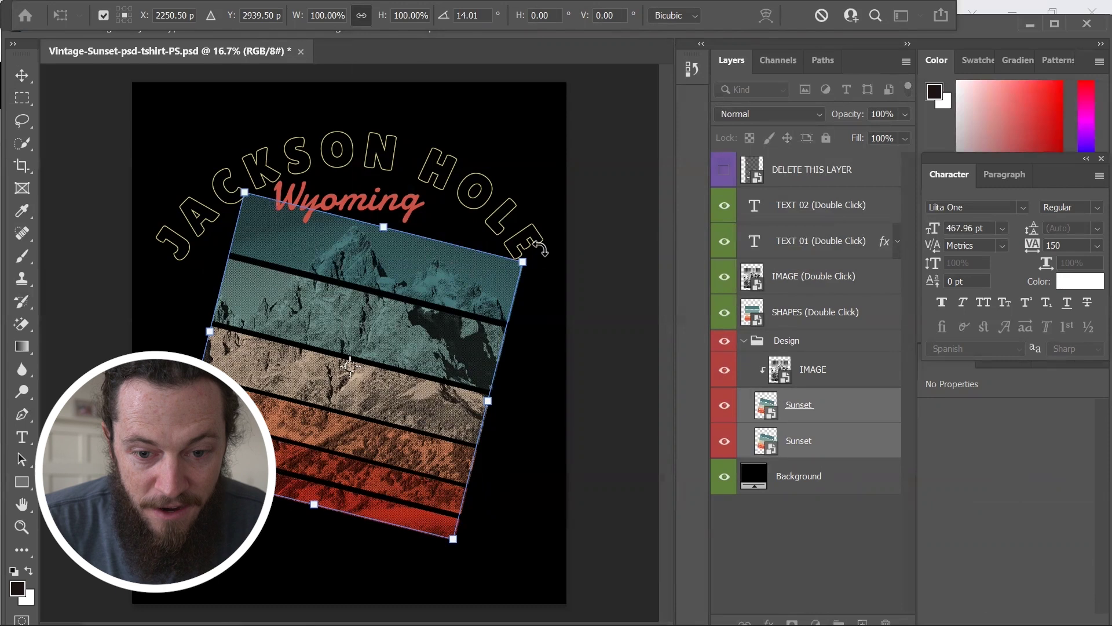
pyautogui.moveTo(538, 253); pyautogui.dragTo(456, 212)
pyautogui.moveTo(507, 264); pyautogui.dragTo(556, 294)
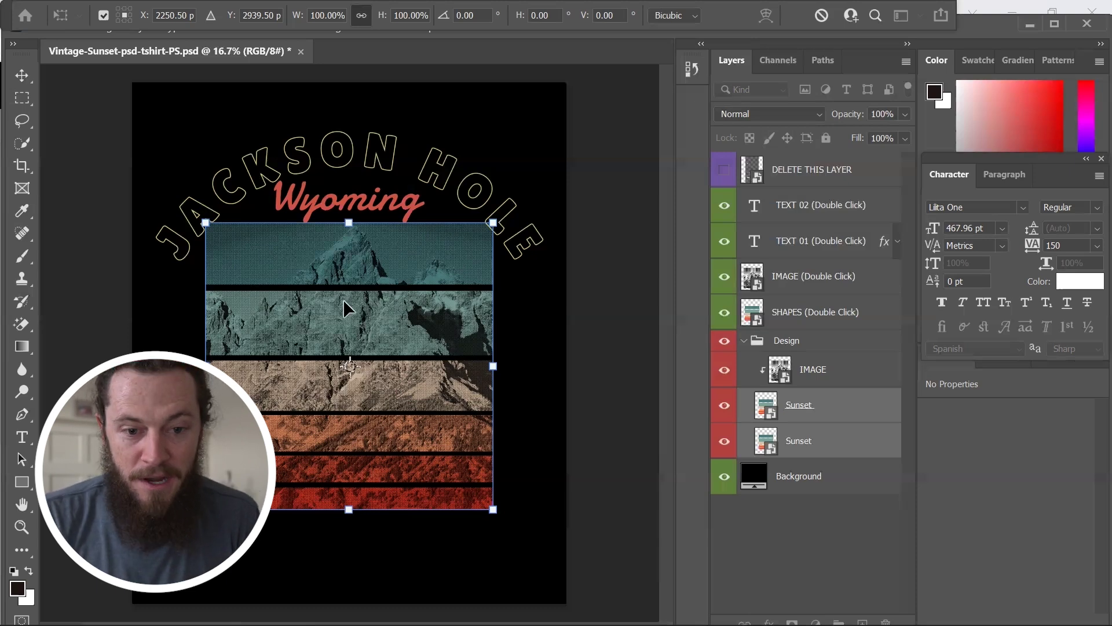
pyautogui.press('Return')
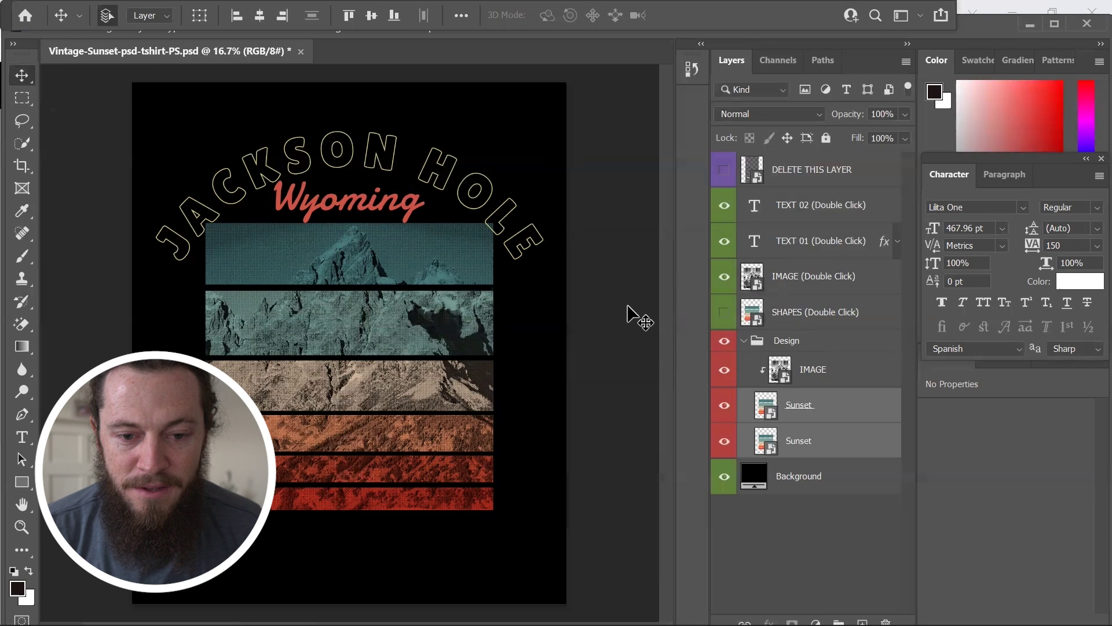
# Preview white for the Background fill colour but cancel, keeping it black
pyautogui.click(565, 371)
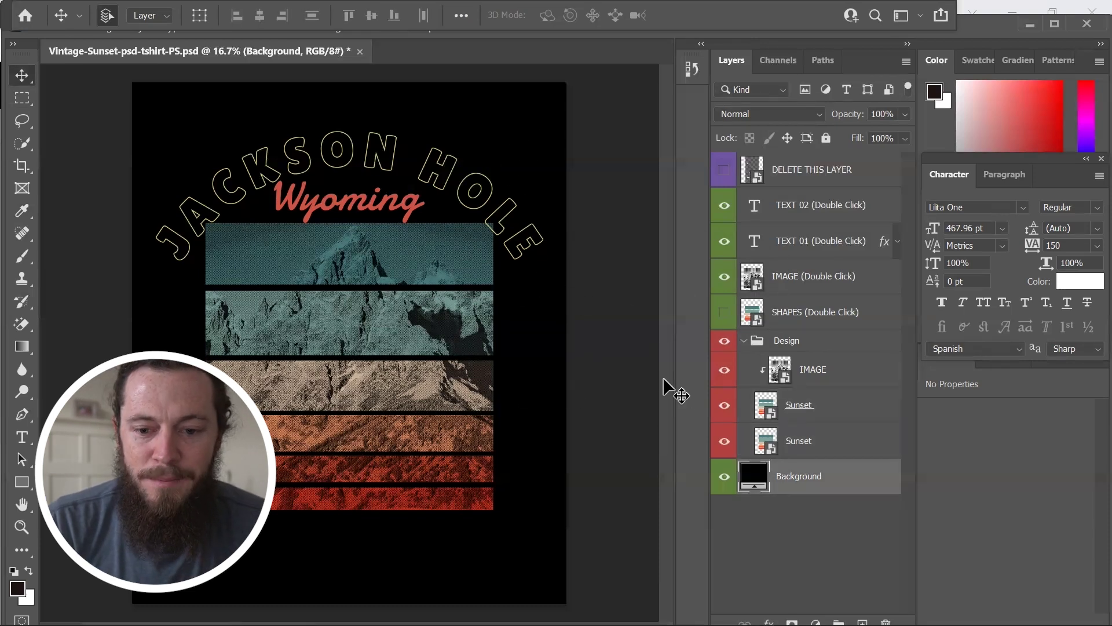
pyautogui.doubleClick(757, 481)
pyautogui.moveTo(586, 168); pyautogui.dragTo(566, 120)
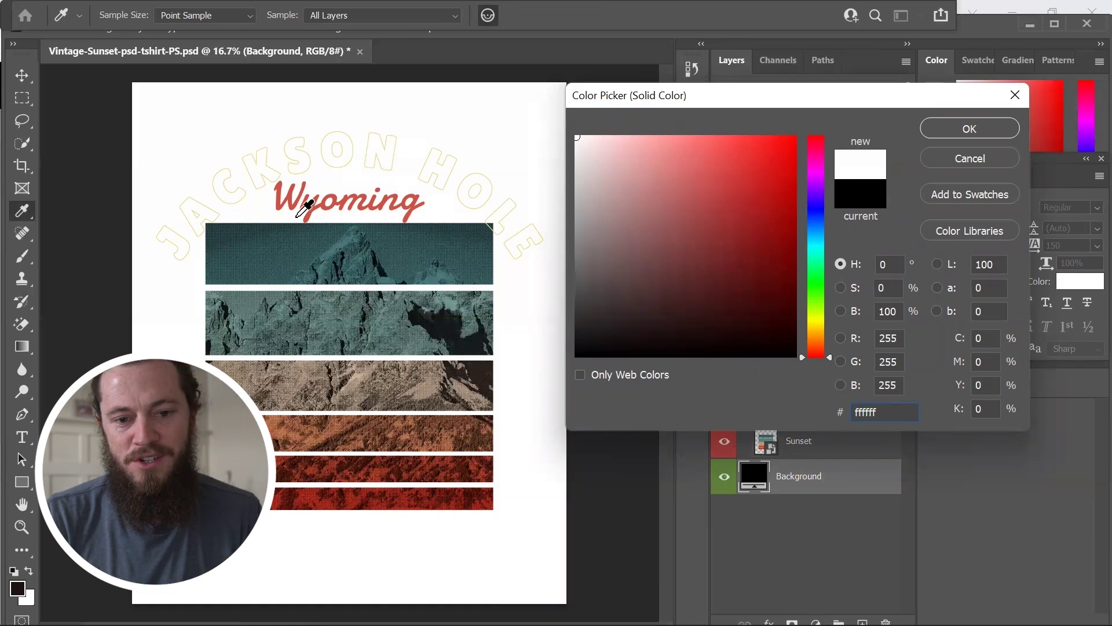
pyautogui.click(1000, 152)
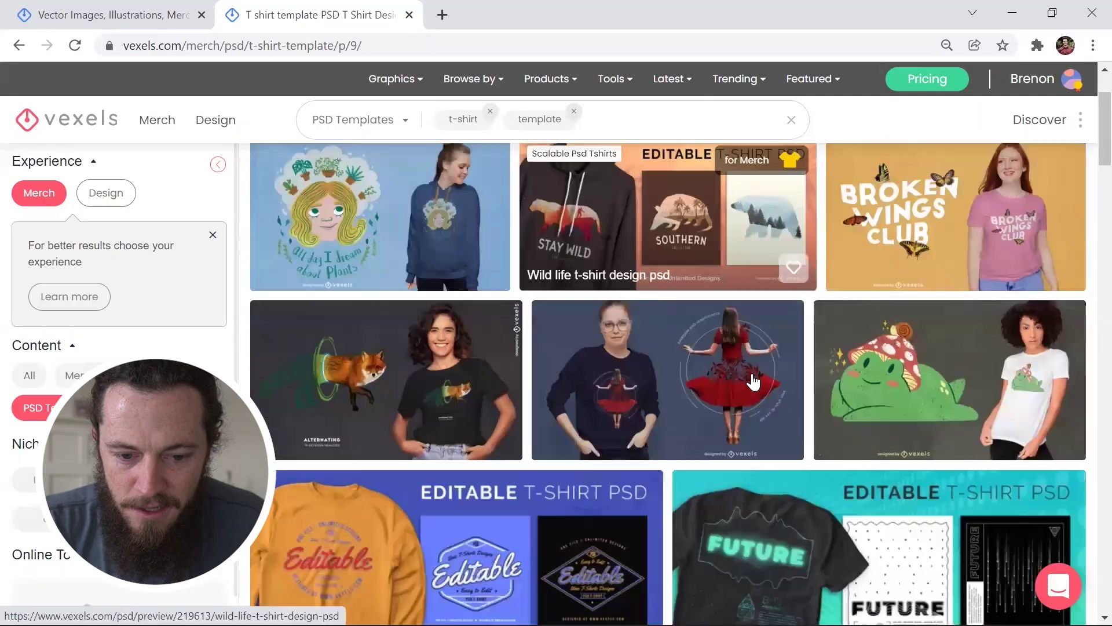
pyautogui.scroll(-10, 348, 298)
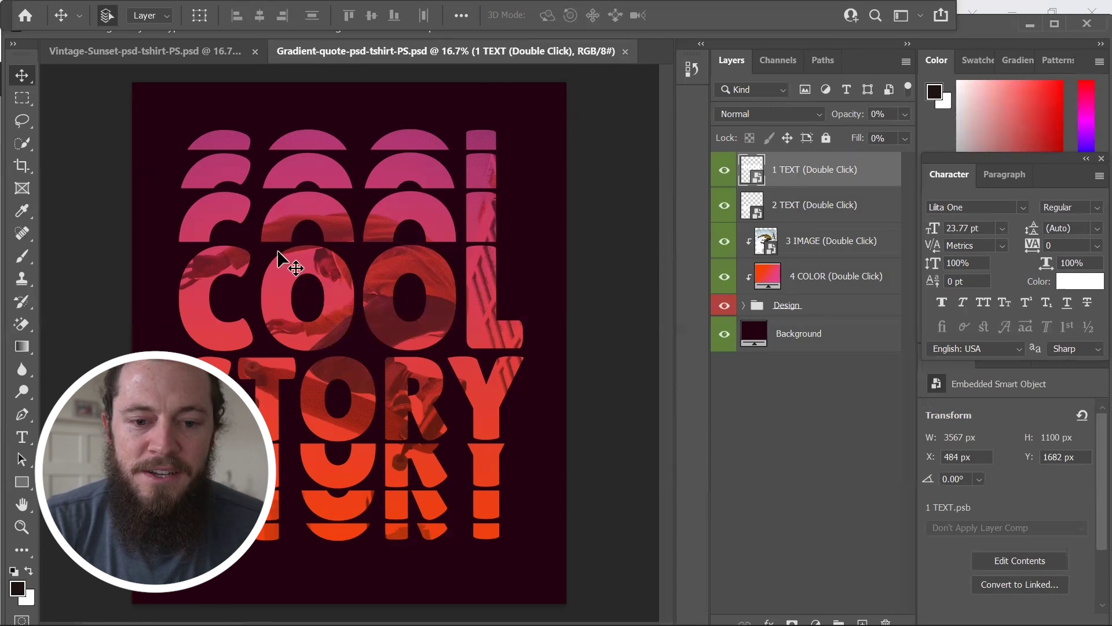
# Retype COOL as COFFEE in the 1 TEXT smart object
pyautogui.doubleClick(752, 172)
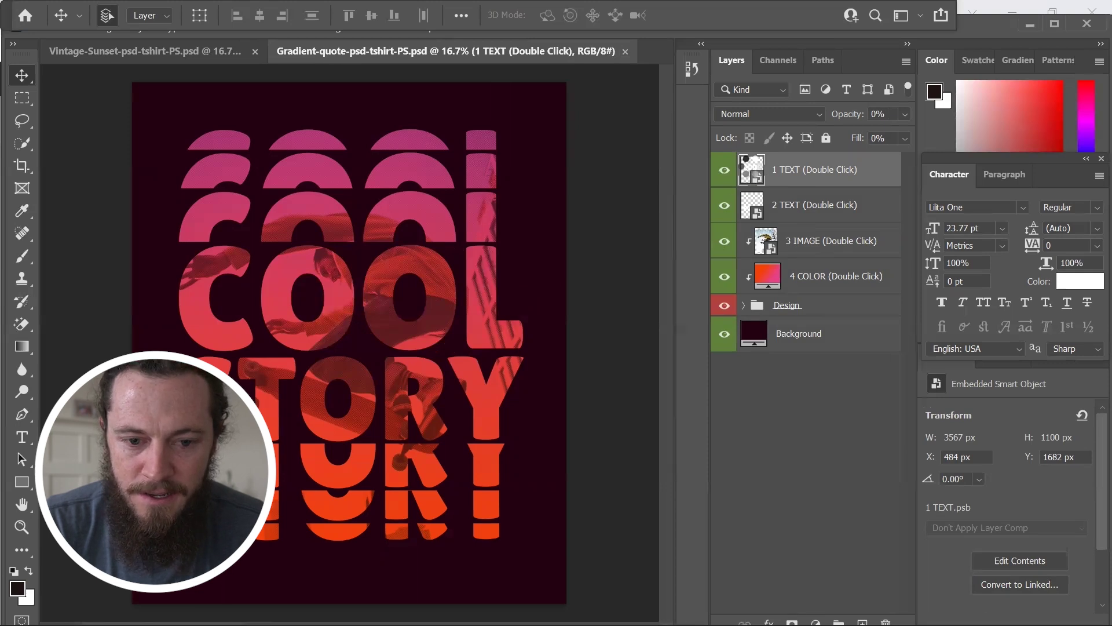
pyautogui.press('t')
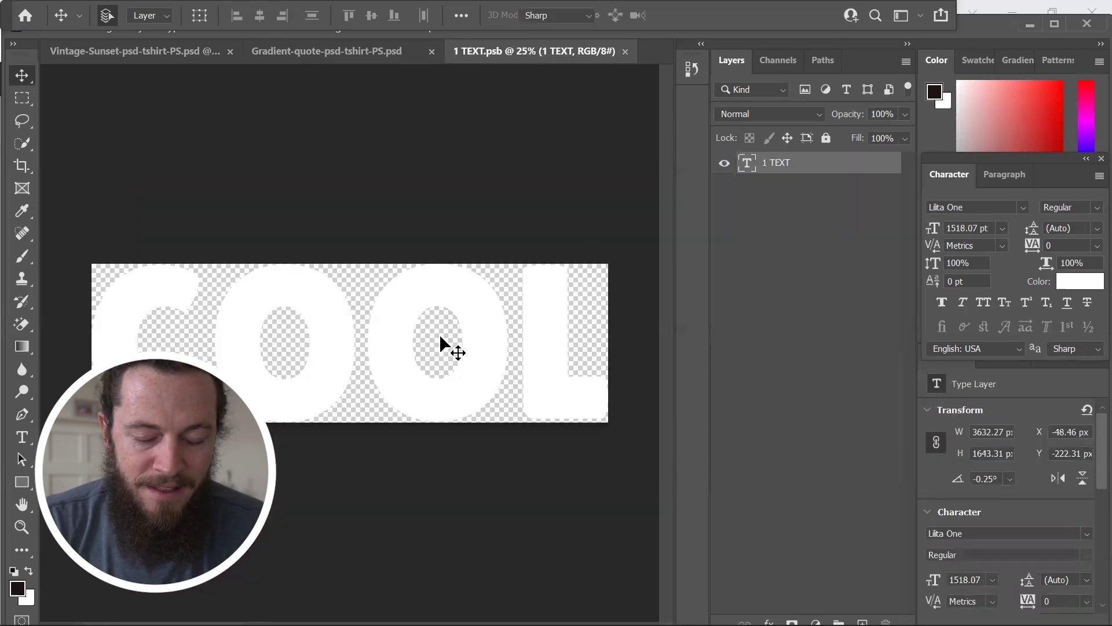
pyautogui.doubleClick(427, 318)
pyautogui.press('capslock')
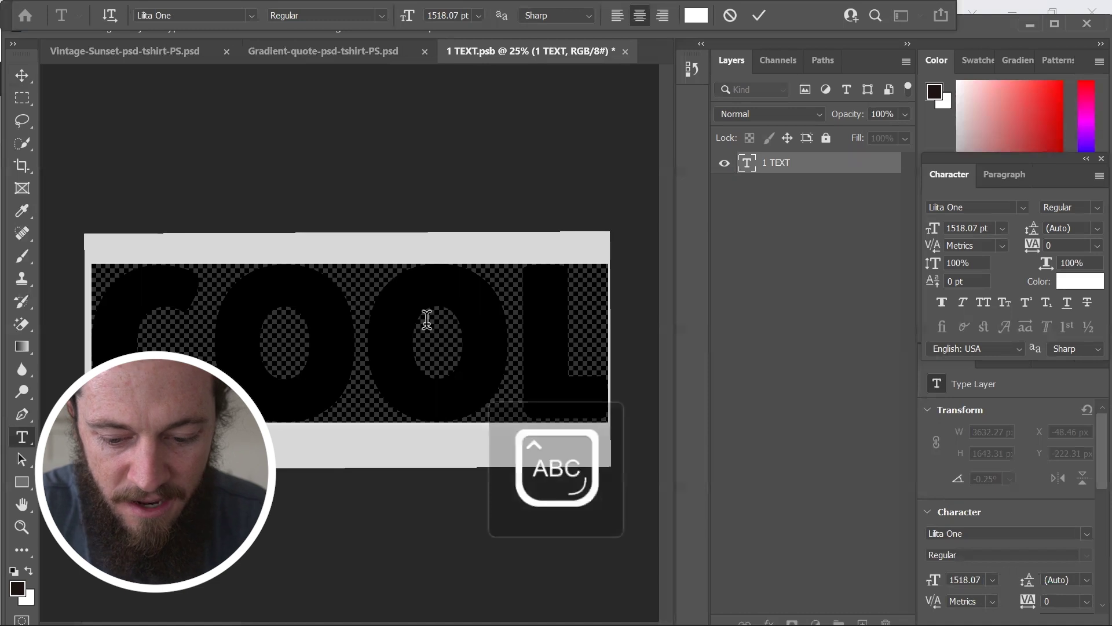
pyautogui.write('COFFEE')
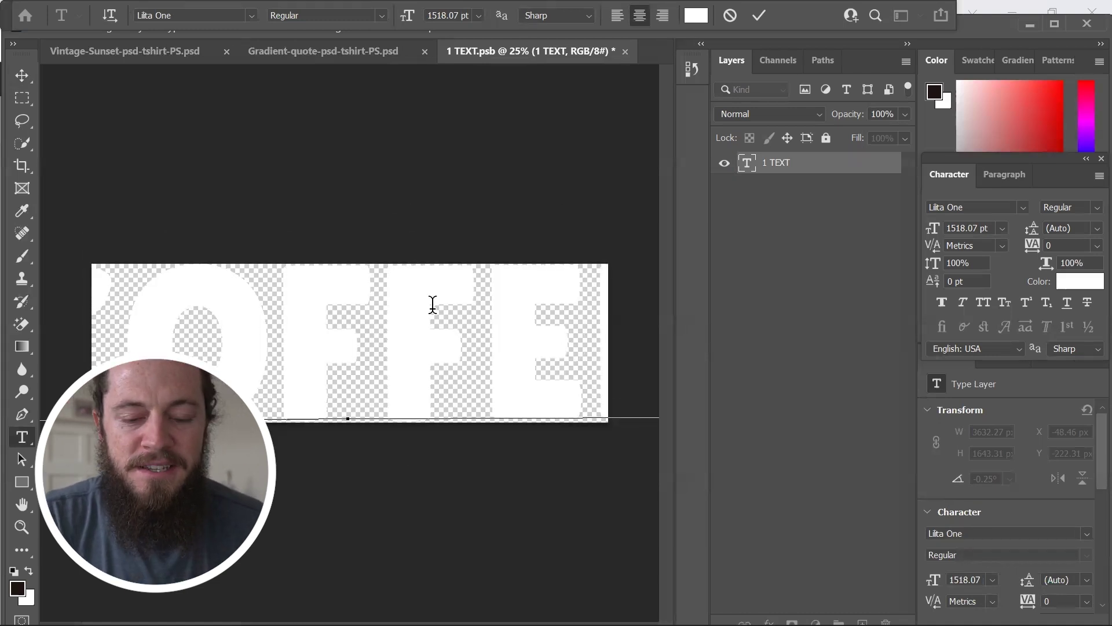
pyautogui.hotkey('ctrl', 'Return')
pyautogui.press('v')
# Scale and centre the COFFEE text to fill its frame, then save the smart object
pyautogui.hotkey('ctrl', '-')
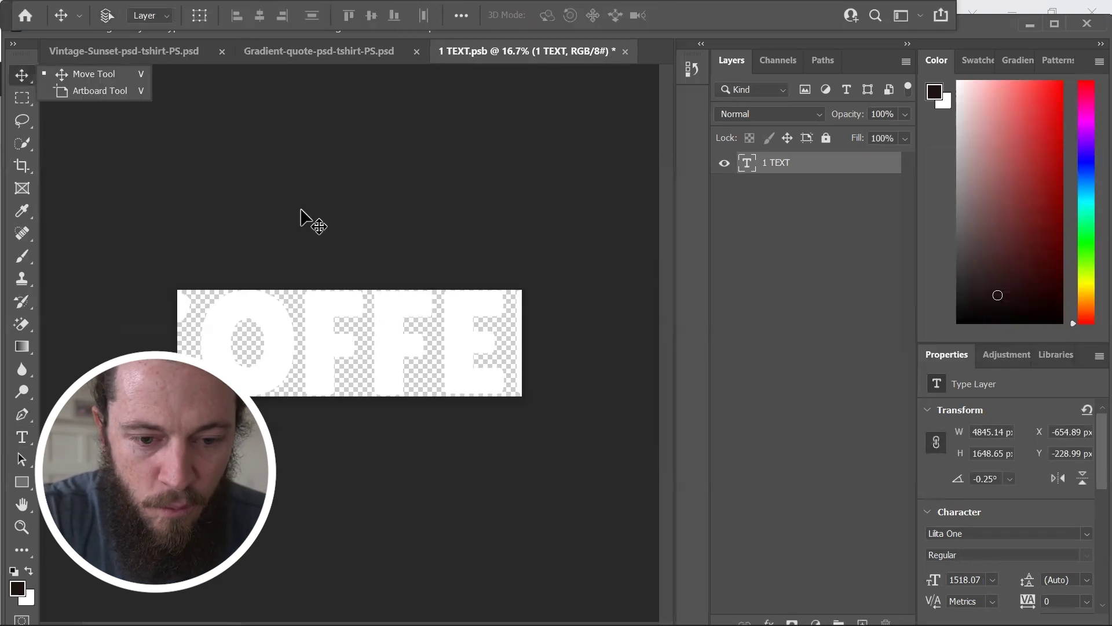
pyautogui.hotkey('ctrl', 't')
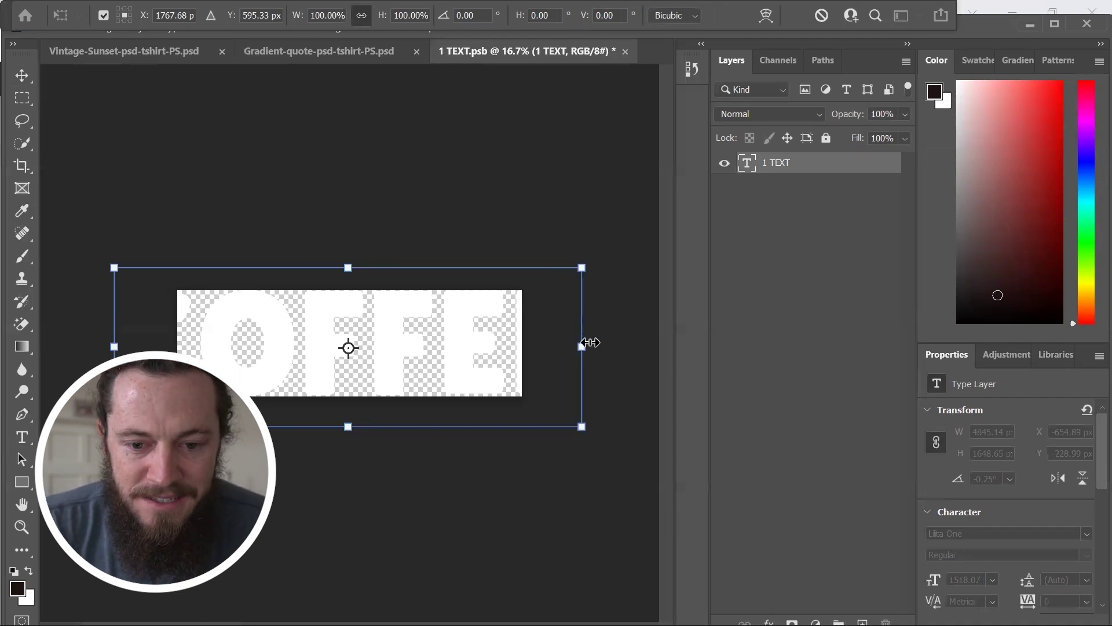
pyautogui.moveTo(581, 347); pyautogui.dragTo(409, 347)
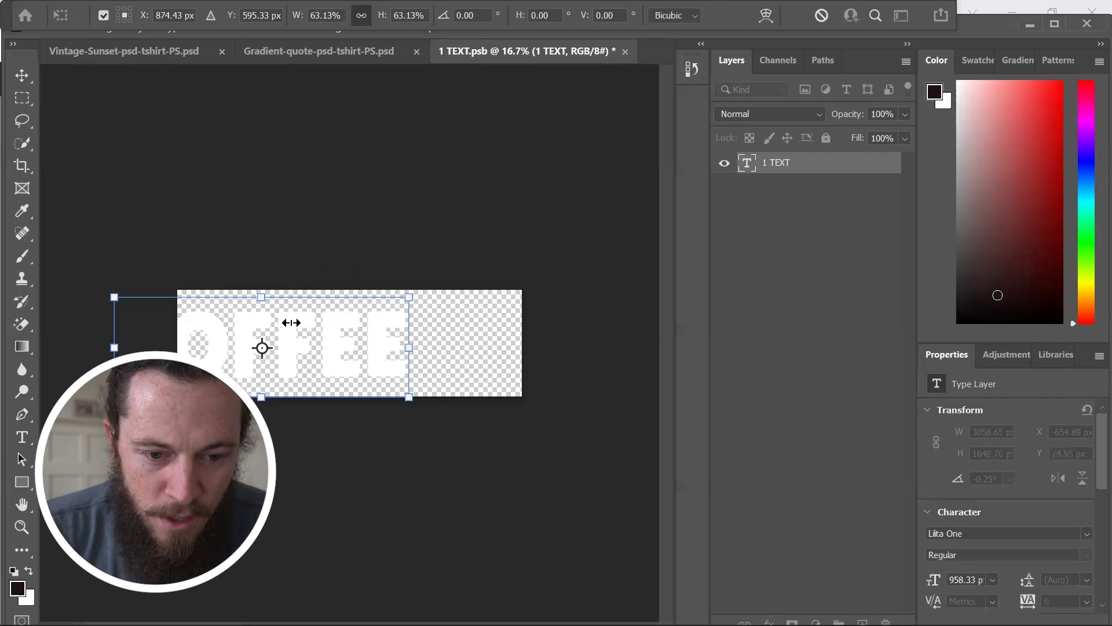
pyautogui.moveTo(293, 347); pyautogui.dragTo(378, 327)
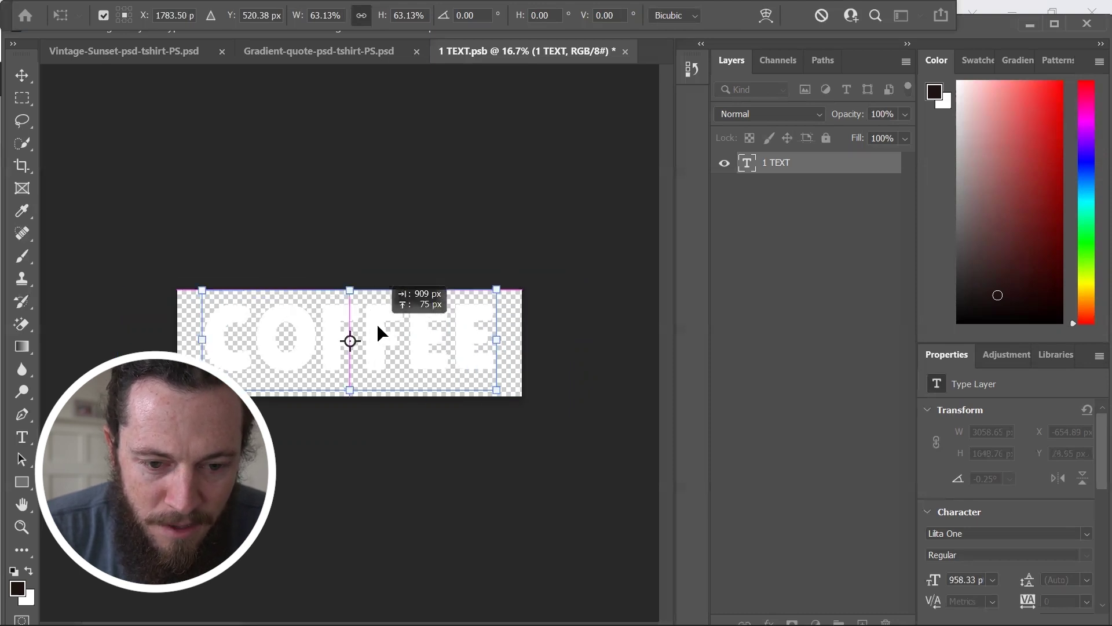
pyautogui.moveTo(376, 327); pyautogui.dragTo(376, 327)
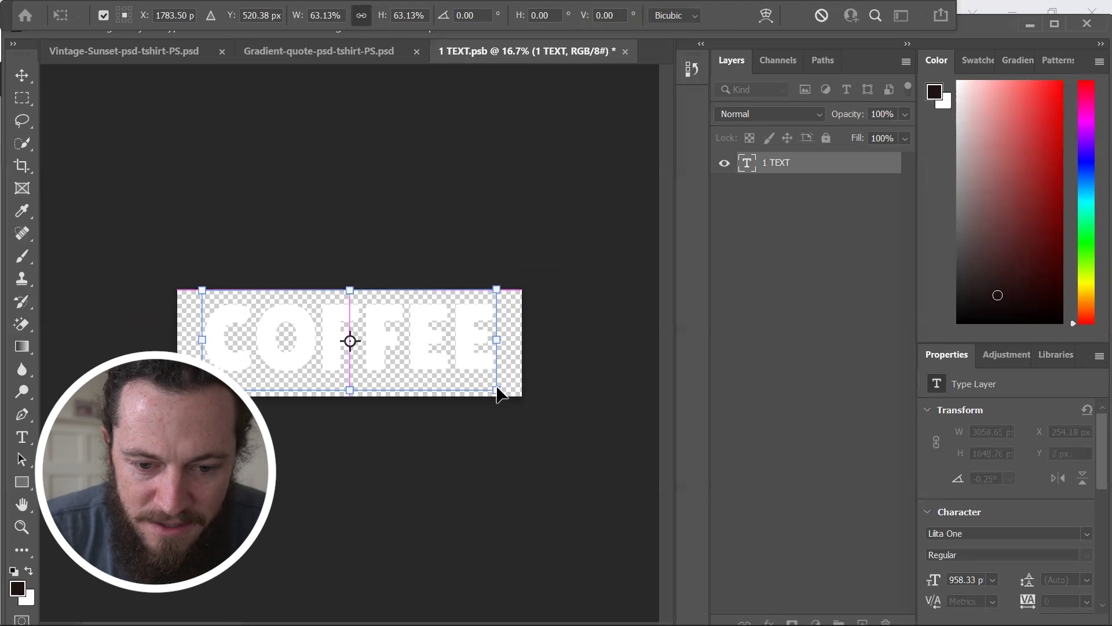
pyautogui.moveTo(499, 347); pyautogui.dragTo(529, 343)
pyautogui.moveTo(411, 343); pyautogui.dragTo(394, 342)
pyautogui.press('Return')
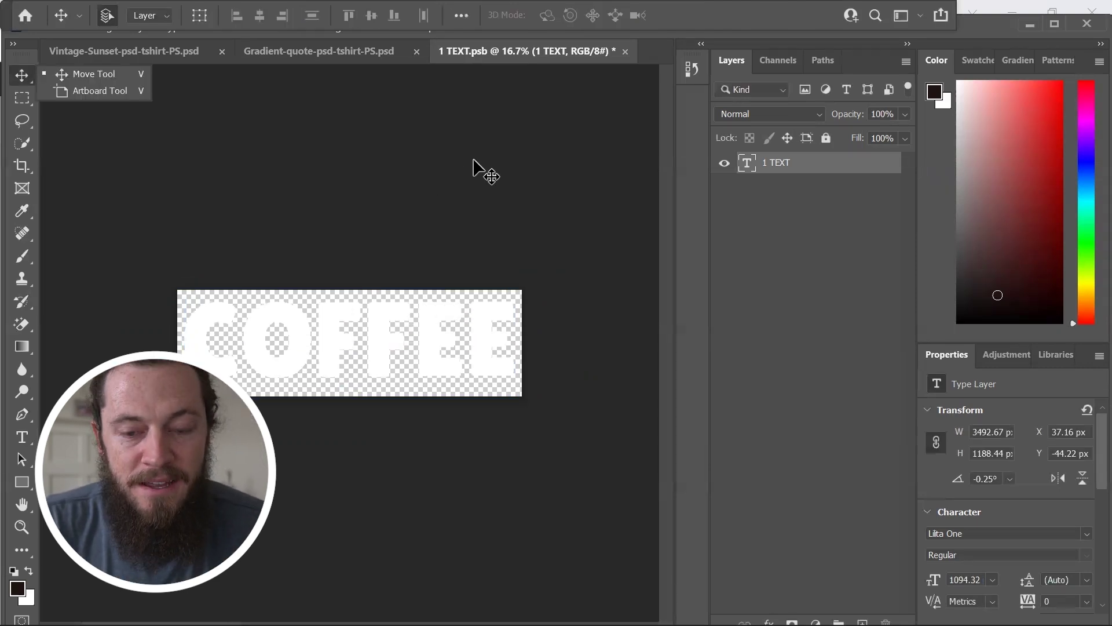
pyautogui.click(625, 51)
pyautogui.click(531, 263)
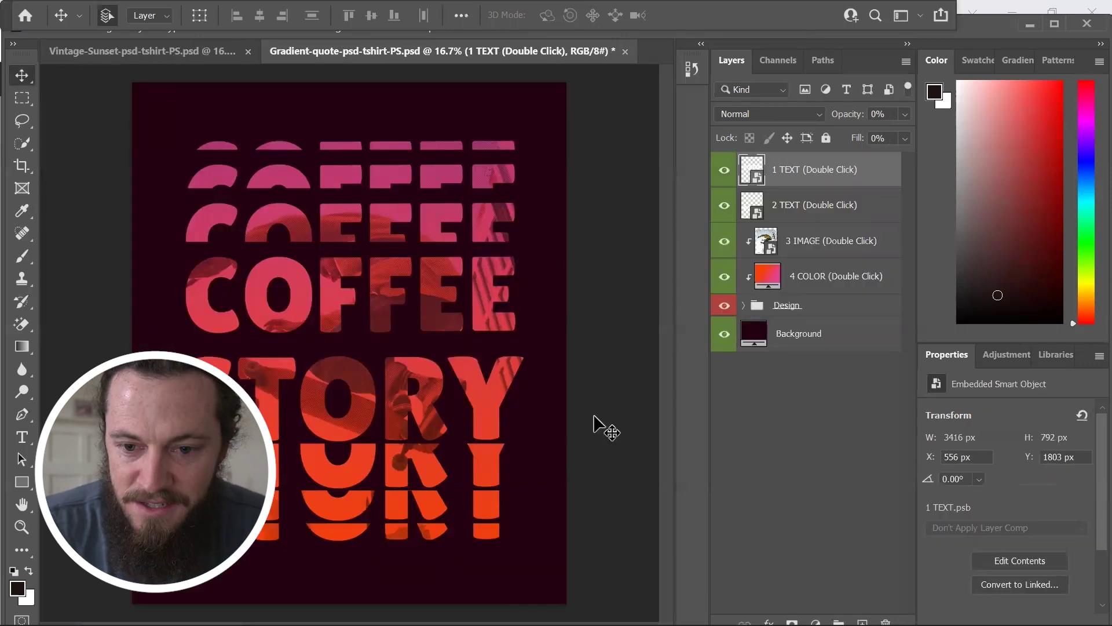
# Replace STORY with VIBES, enlarge it to fill its frame, and save
pyautogui.doubleClick(753, 212)
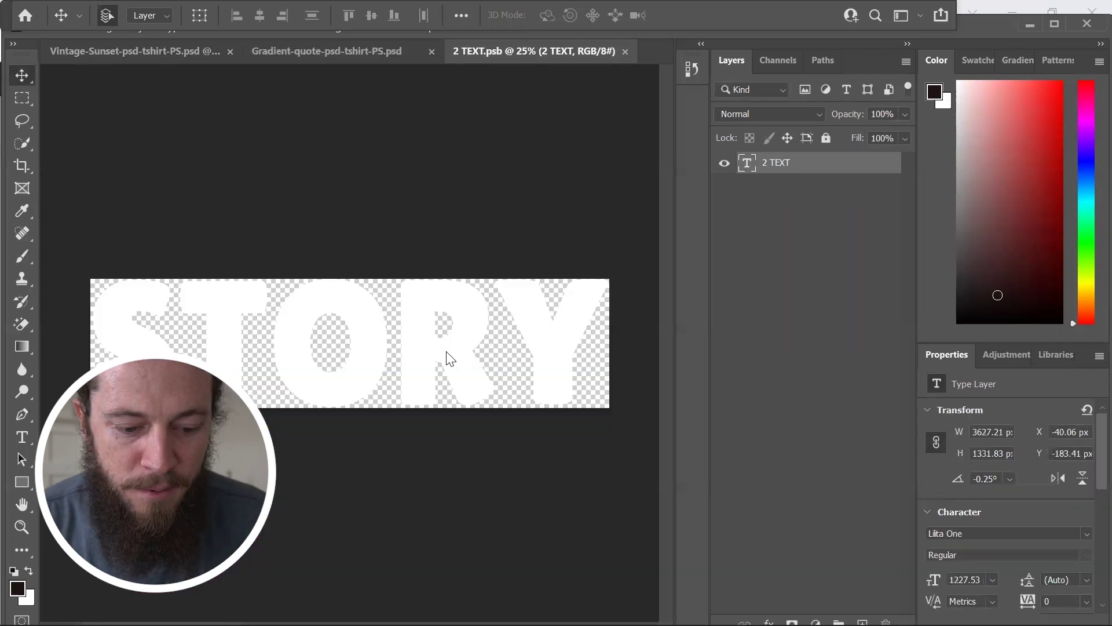
pyautogui.doubleClick(447, 353)
pyautogui.write('VIBES')
pyautogui.press('Escape')
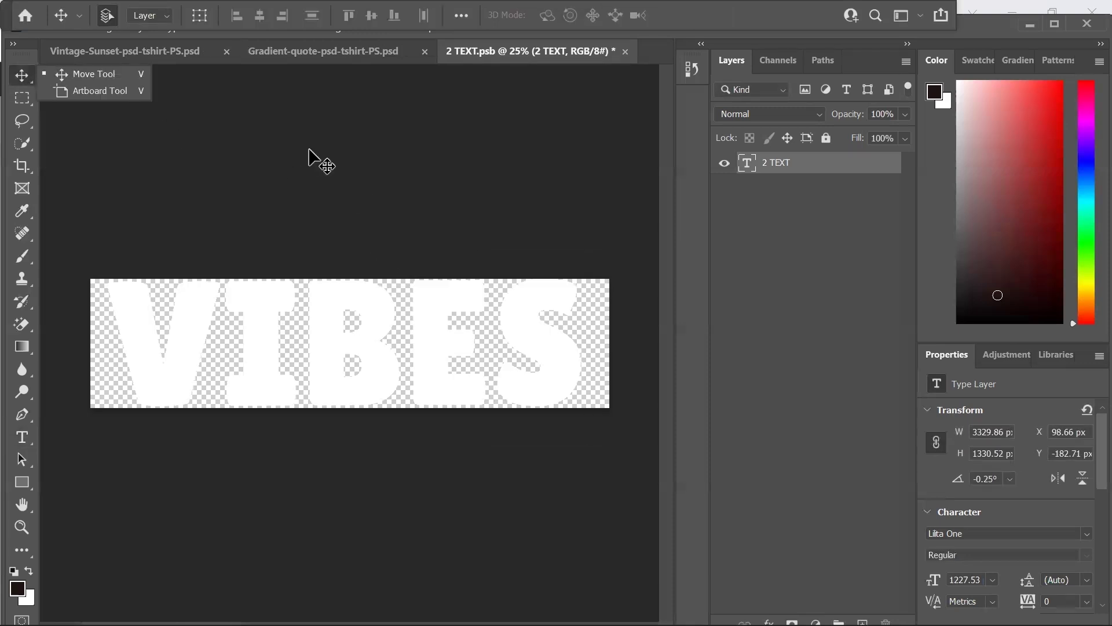
pyautogui.hotkey('ctrl', 't')
pyautogui.moveTo(586, 266); pyautogui.dragTo(355, 325)
pyautogui.click(21, 75)
pyautogui.click(625, 51)
pyautogui.click(531, 265)
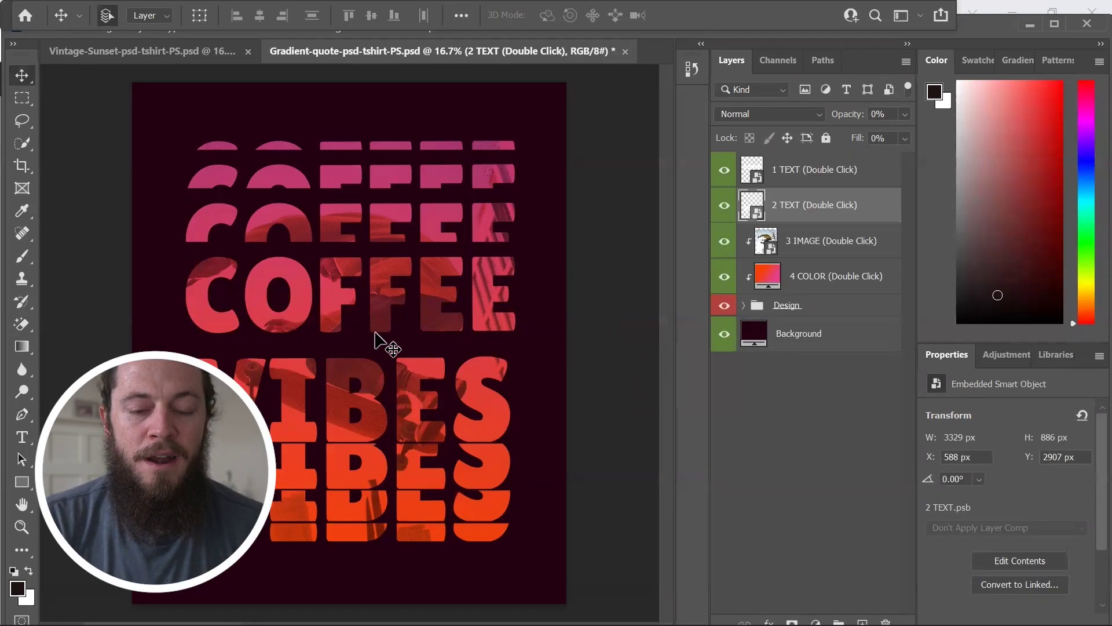
pyautogui.doubleClick(763, 242)
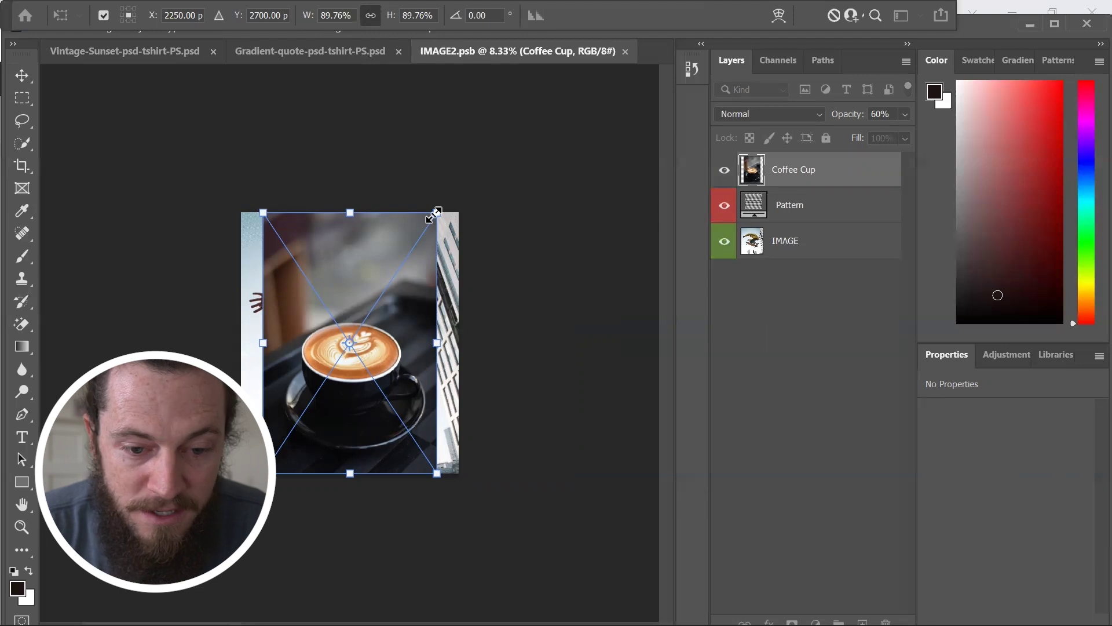
# Enlarge the Coffee Cup photo to cover the IMAGE2 frame and save it back
pyautogui.moveTo(436, 213); pyautogui.dragTo(510, 116)
pyautogui.doubleClick(365, 322)
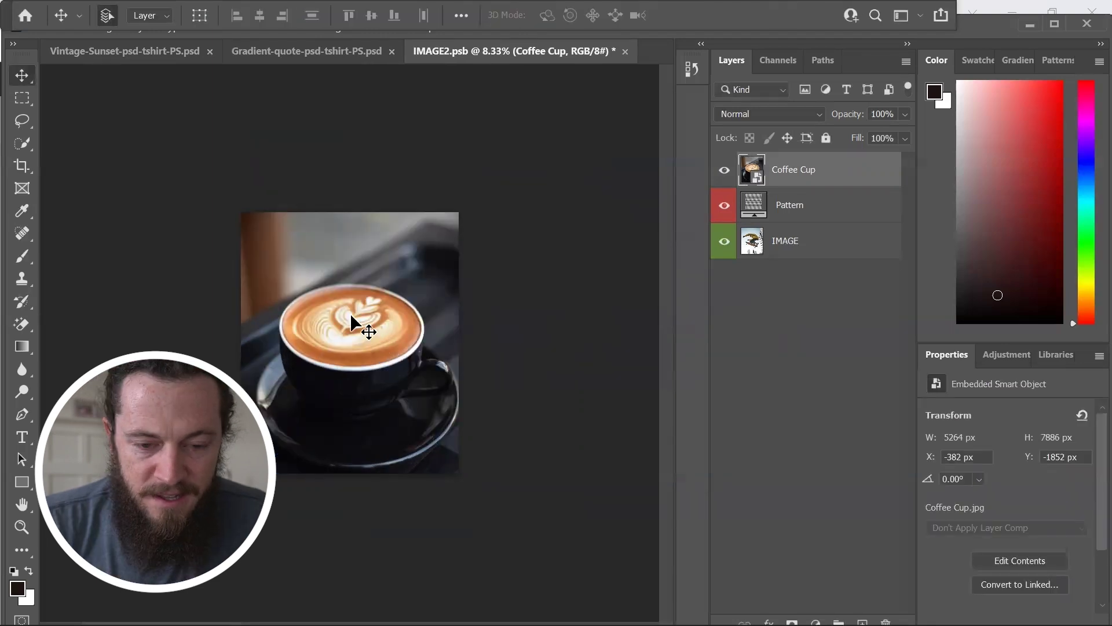
pyautogui.click(625, 51)
pyautogui.click(520, 266)
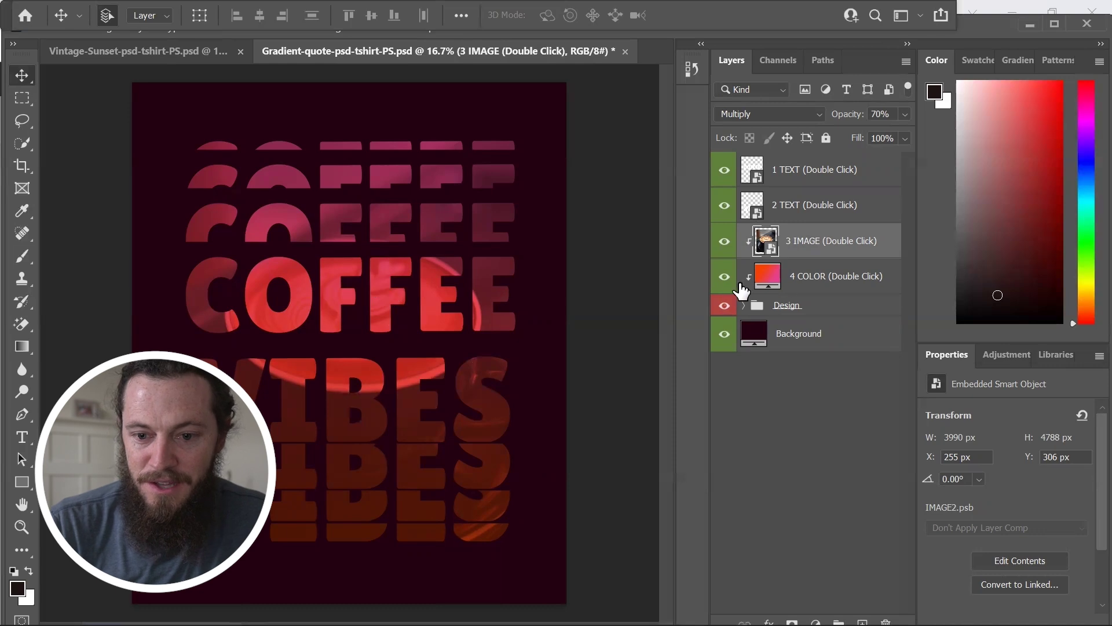
# Change the 4 COLOR gradient fill to a light grey Cloud preset
pyautogui.doubleClick(768, 284)
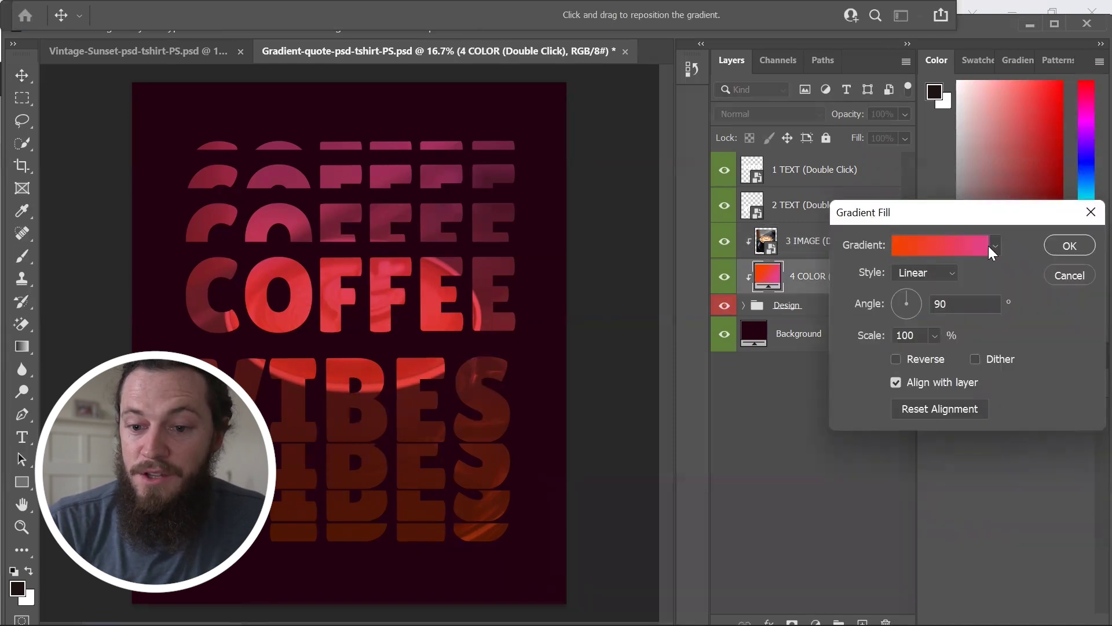
pyautogui.click(996, 246)
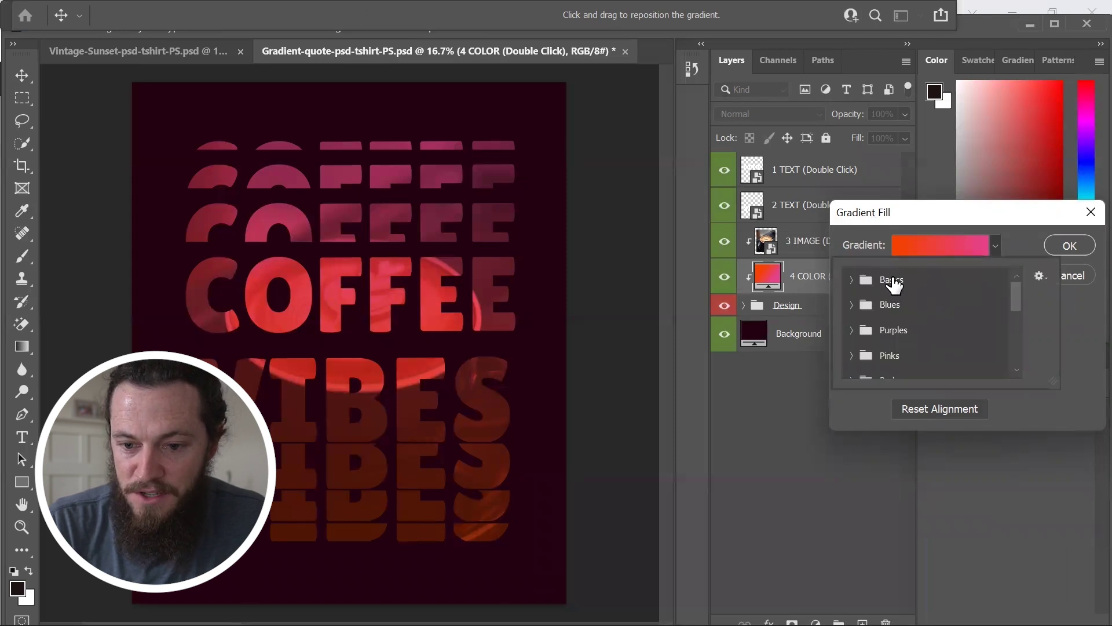
pyautogui.moveTo(1016, 290); pyautogui.dragTo(1019, 337)
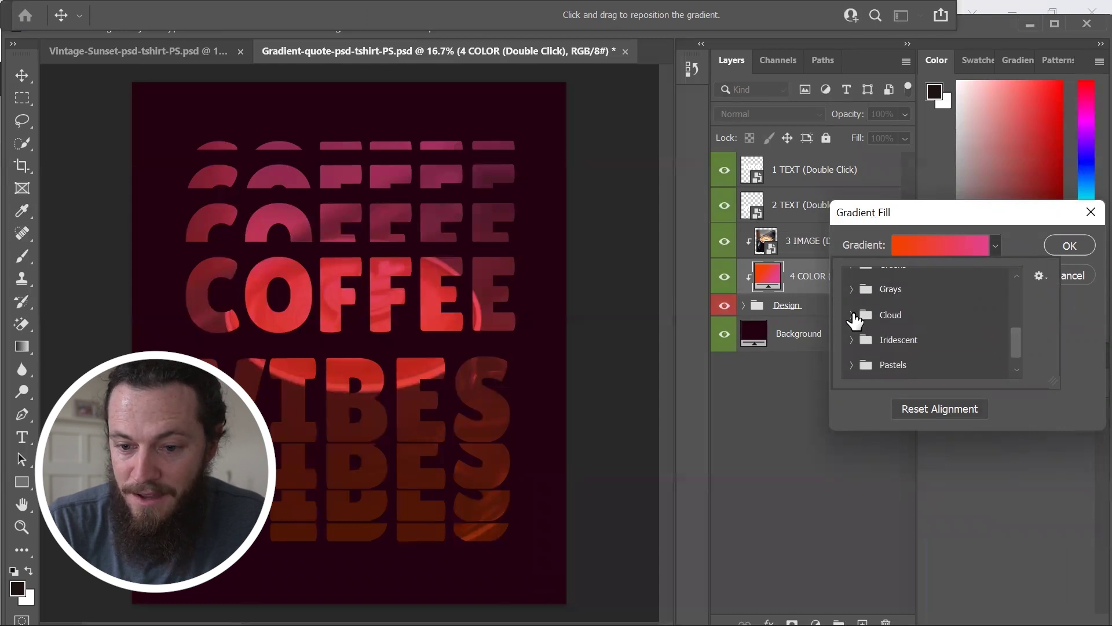
pyautogui.click(853, 315)
pyautogui.click(929, 341)
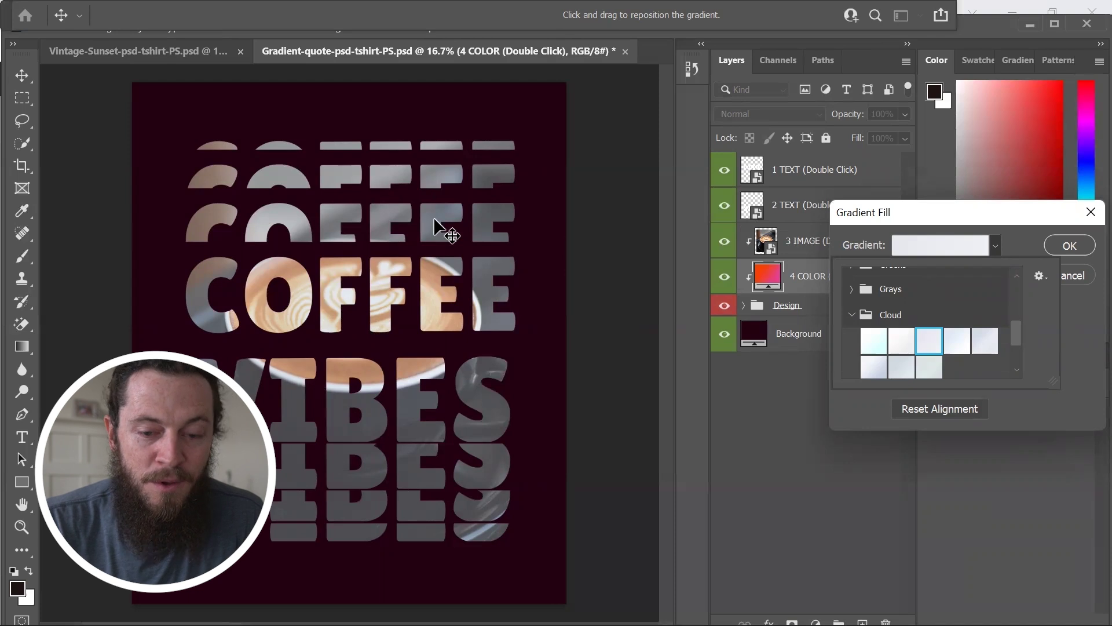
pyautogui.click(1069, 243)
pyautogui.click(1069, 246)
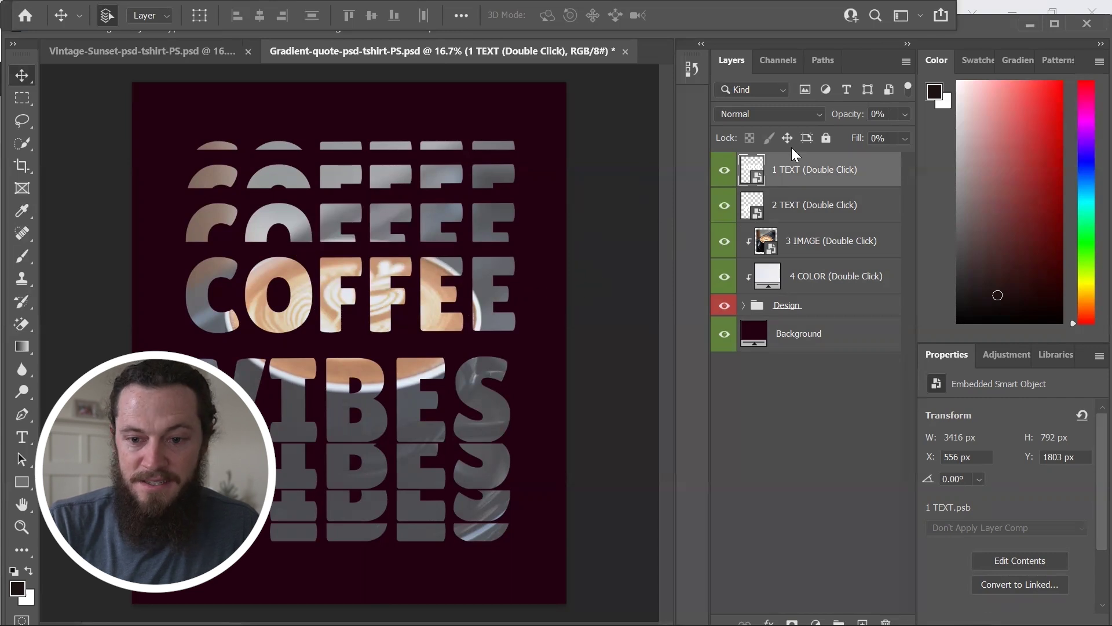
pyautogui.doubleClick(752, 171)
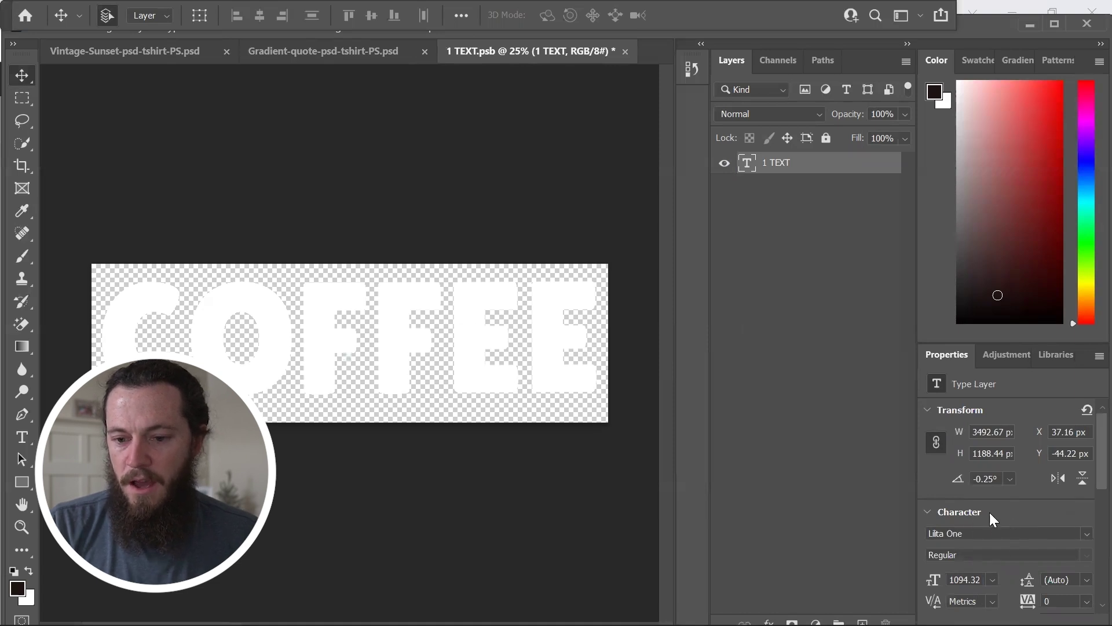
pyautogui.click(1088, 539)
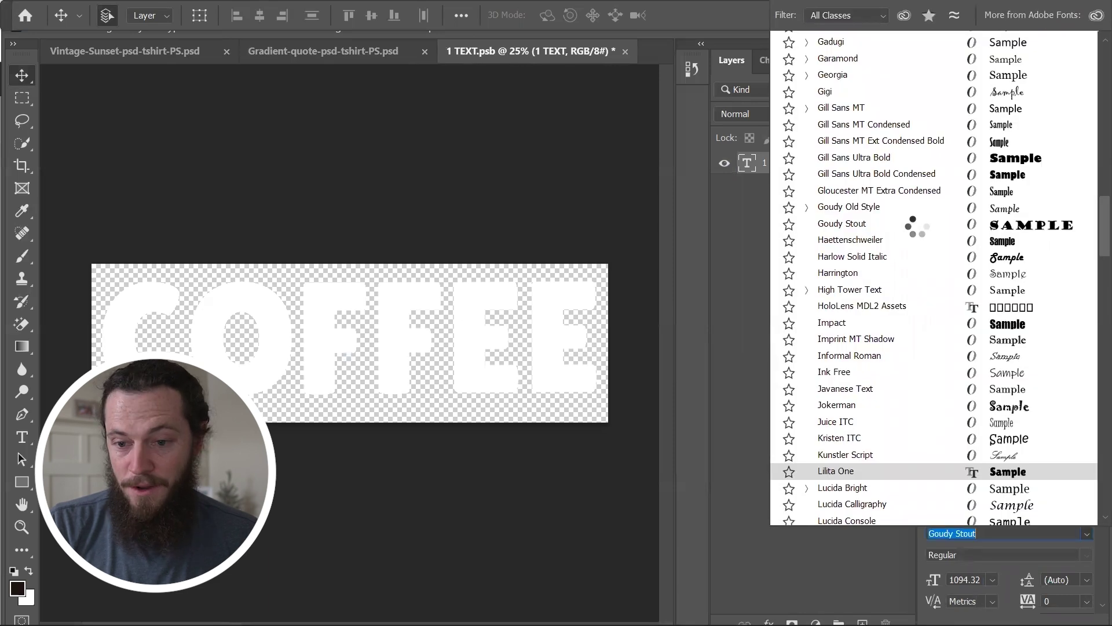
pyautogui.scroll(-3, 913, 231)
pyautogui.scroll(-8, 913, 250)
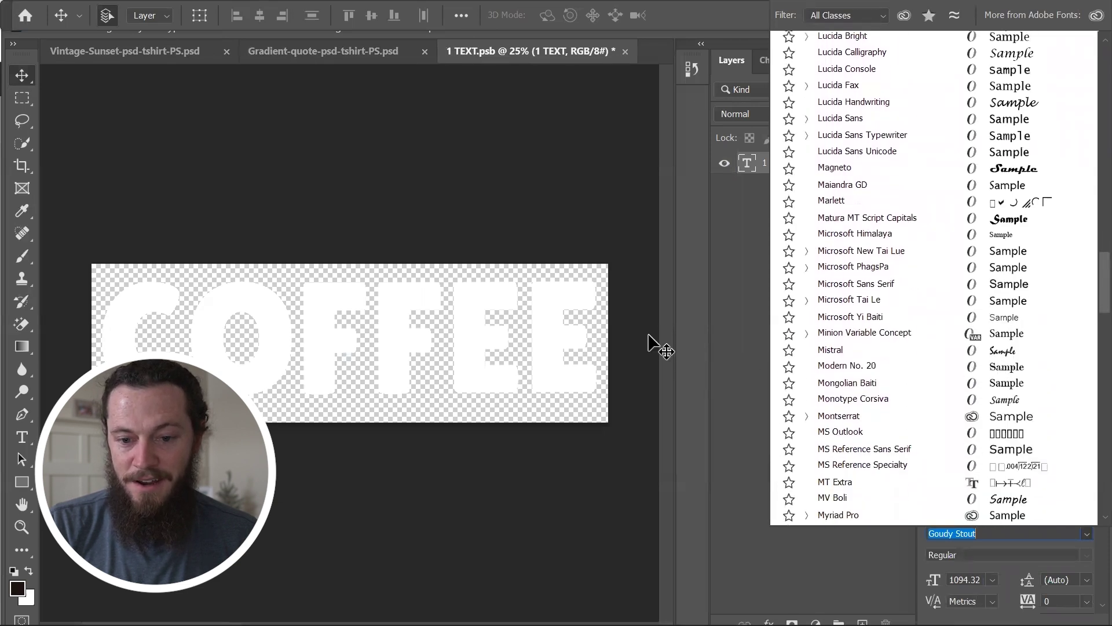
pyautogui.press('Escape')
pyautogui.hotkey('ctrl', 's')
pyautogui.hotkey('ctrl', 'w')
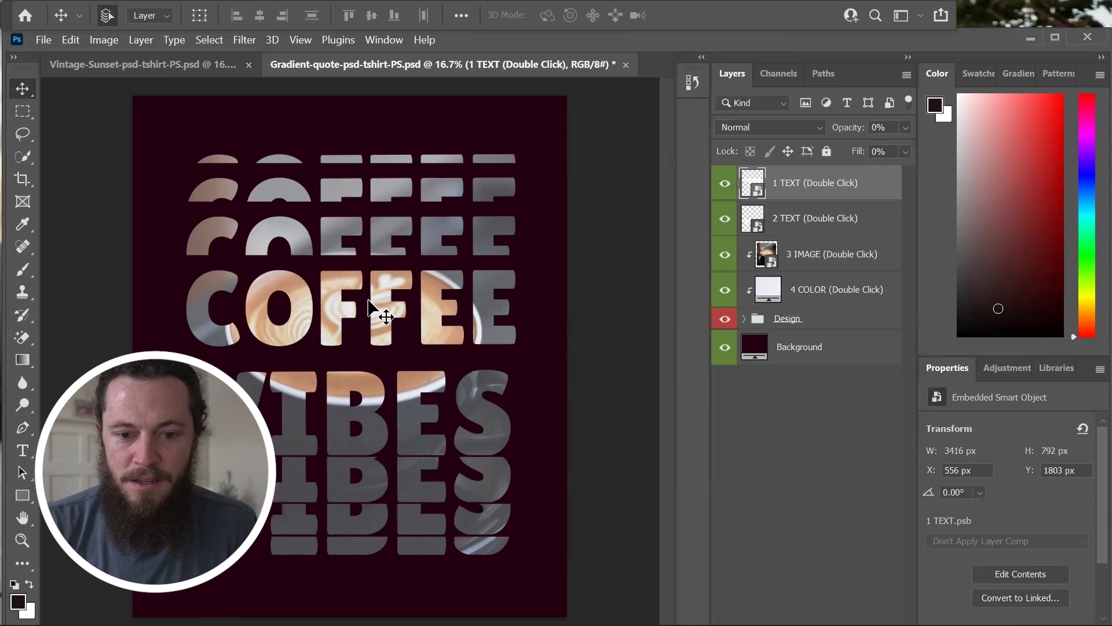
# Hide the dark Background layer, quick-export the design as Coffee Vibes.png, and preview the transparent result
pyautogui.click(725, 347)
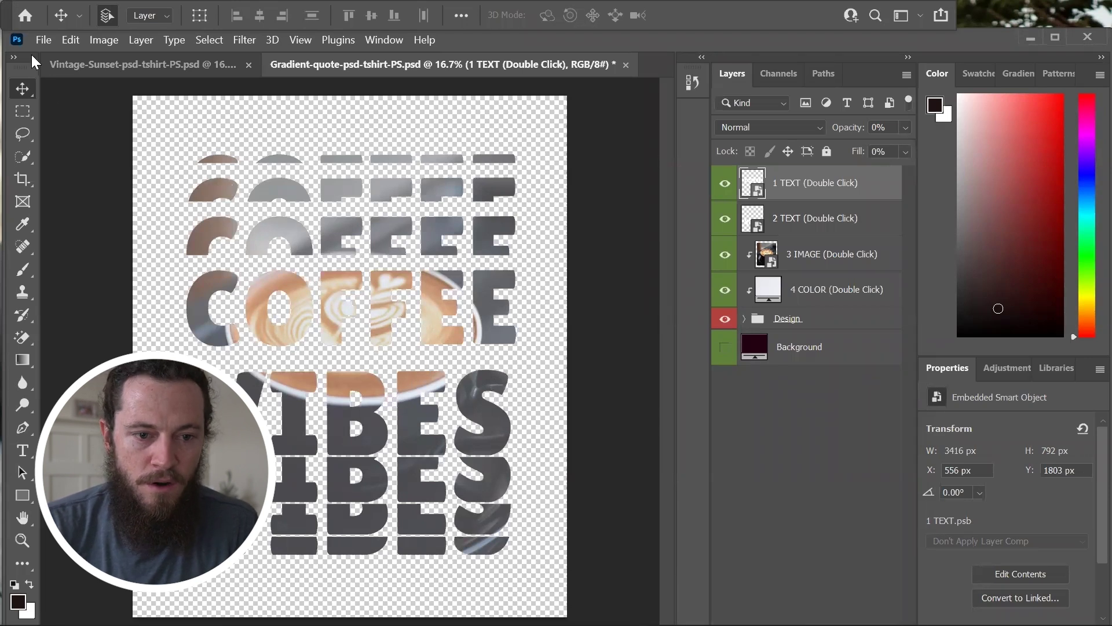
pyautogui.click(42, 39)
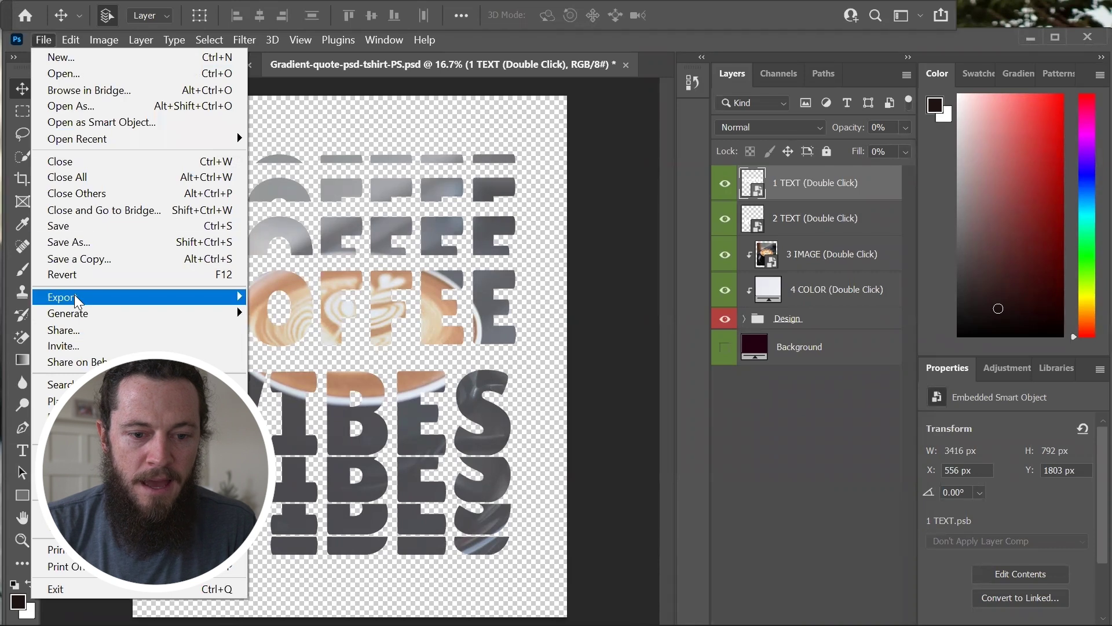
pyautogui.moveTo(167, 304)
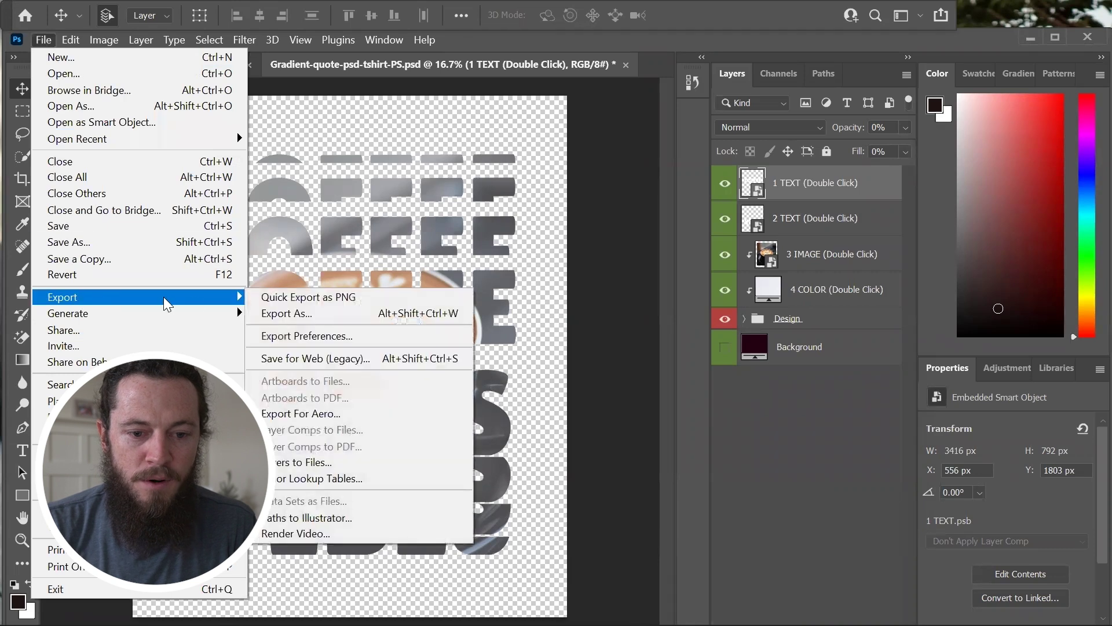
pyautogui.click(343, 300)
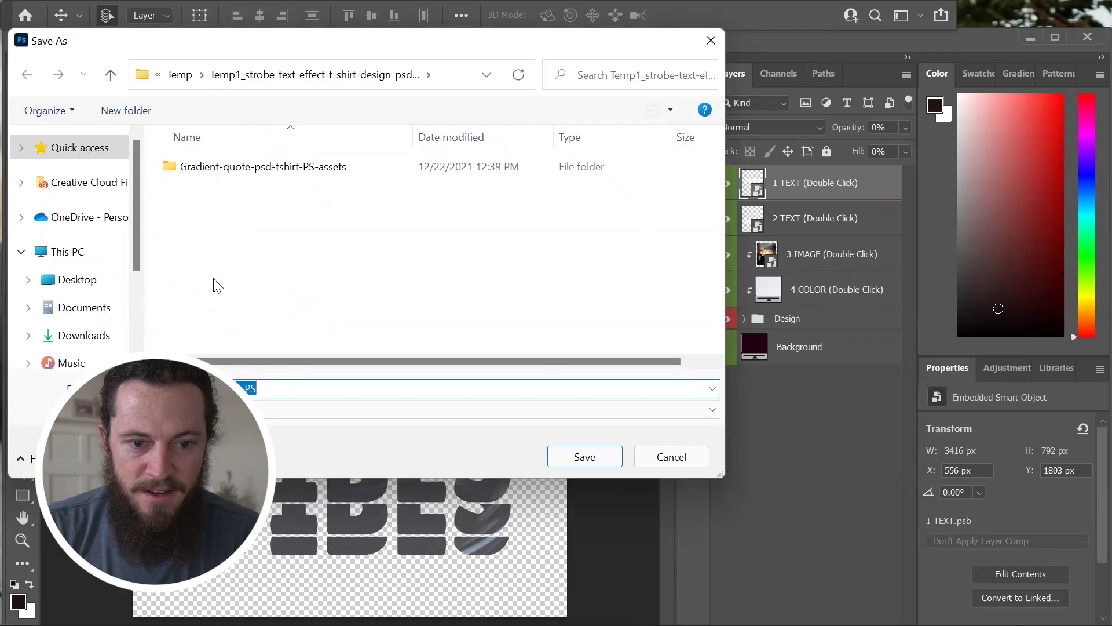
pyautogui.press('Return')
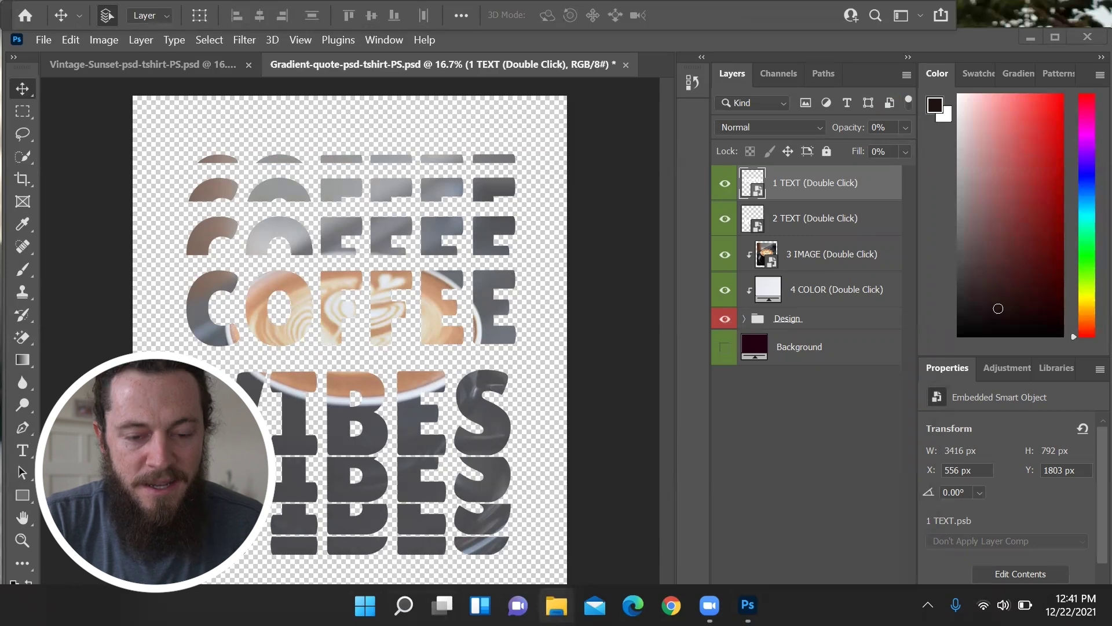
pyautogui.press('super+e')
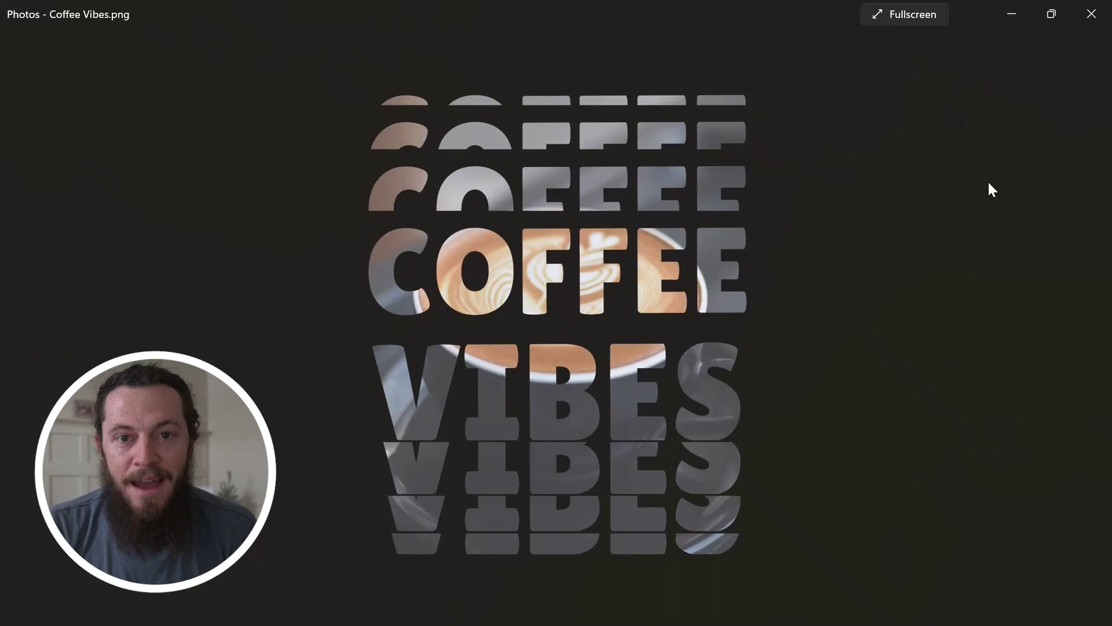